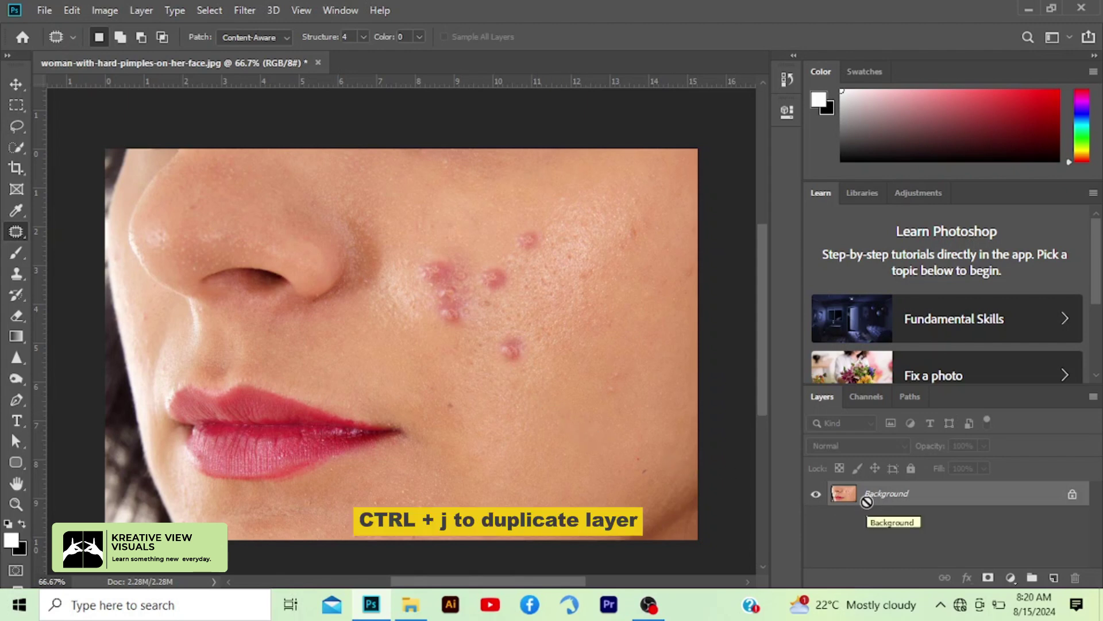
- Duplicate the Background layer and add a Black & White adjustment layer above the copy
key(ctrl+j)
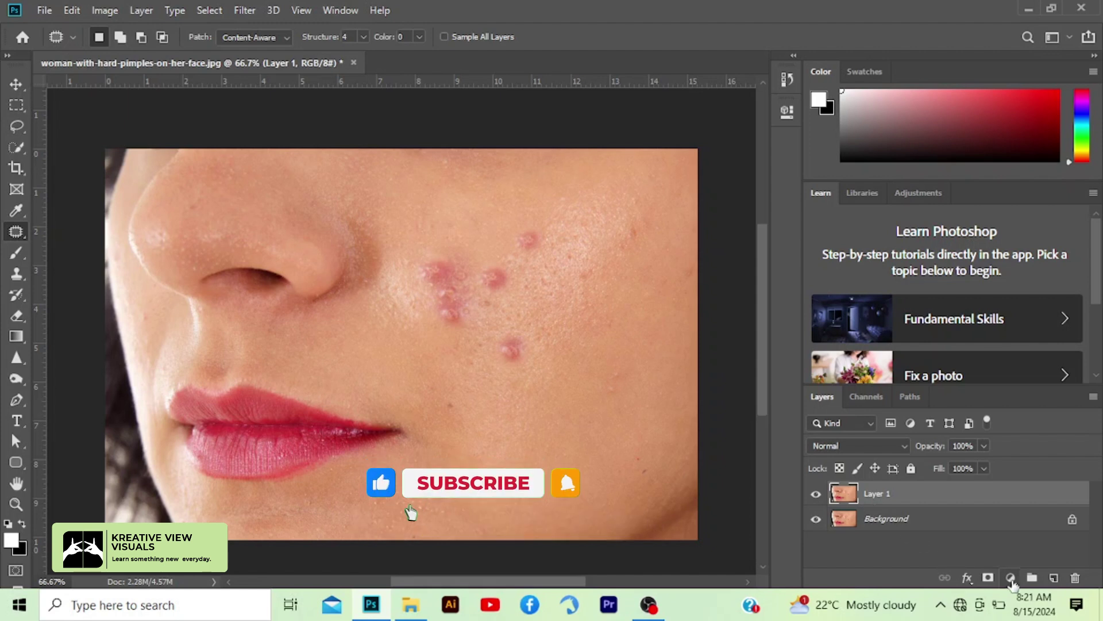
click(1011, 579)
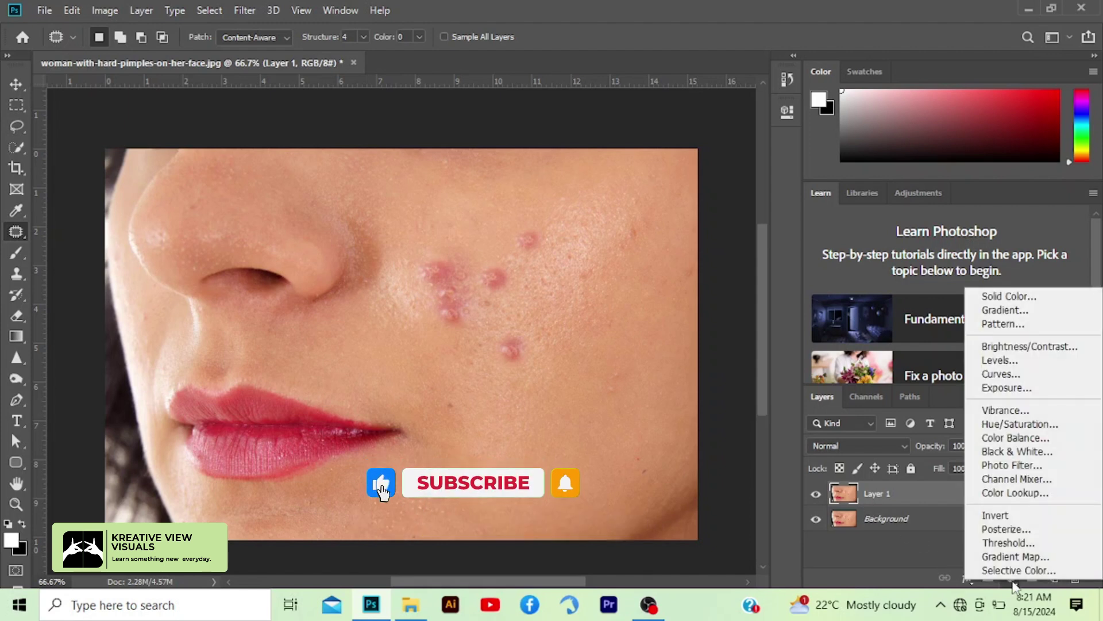
click(1020, 452)
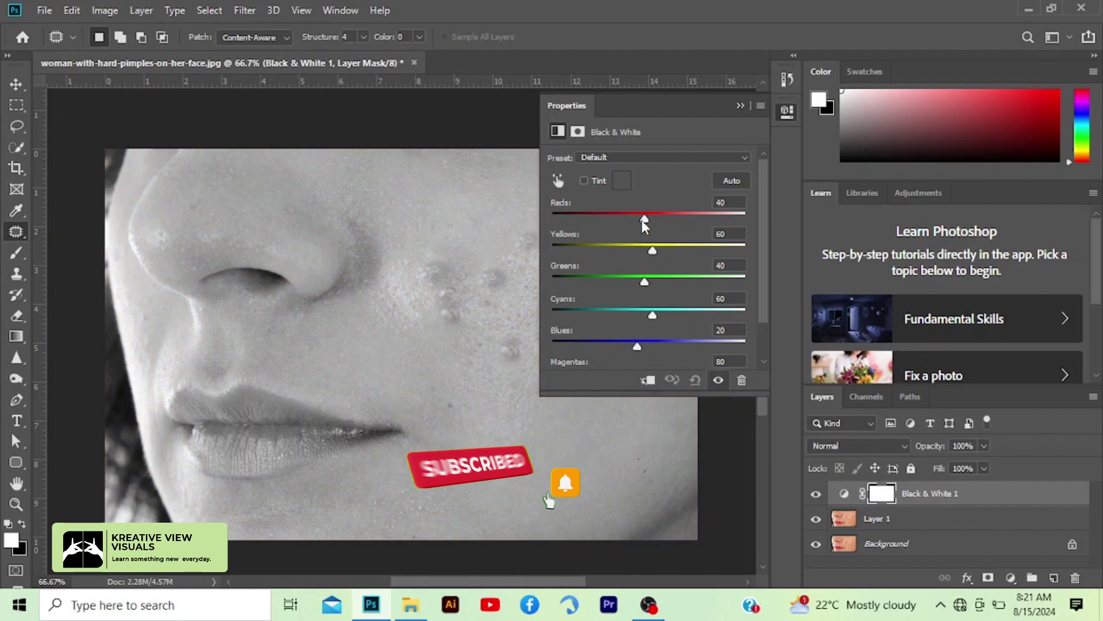
- Set the Black & White adjustment's Reds to about -62 and raise Yellows slightly to make the blemishes stand out
drag(643, 220, 607, 218)
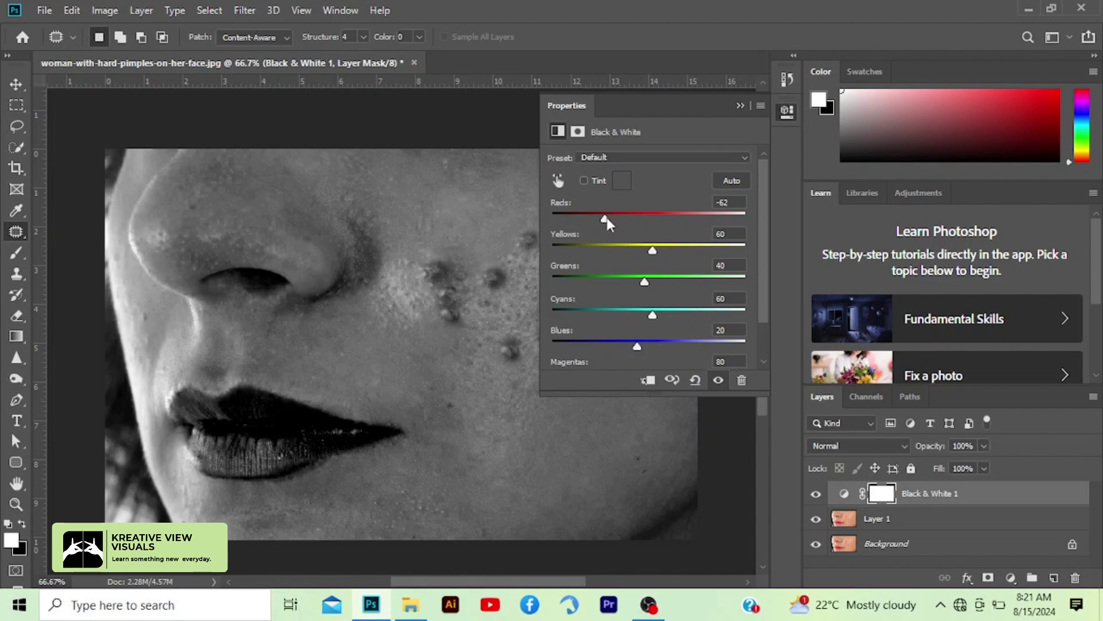
drag(653, 251, 657, 250)
click(740, 105)
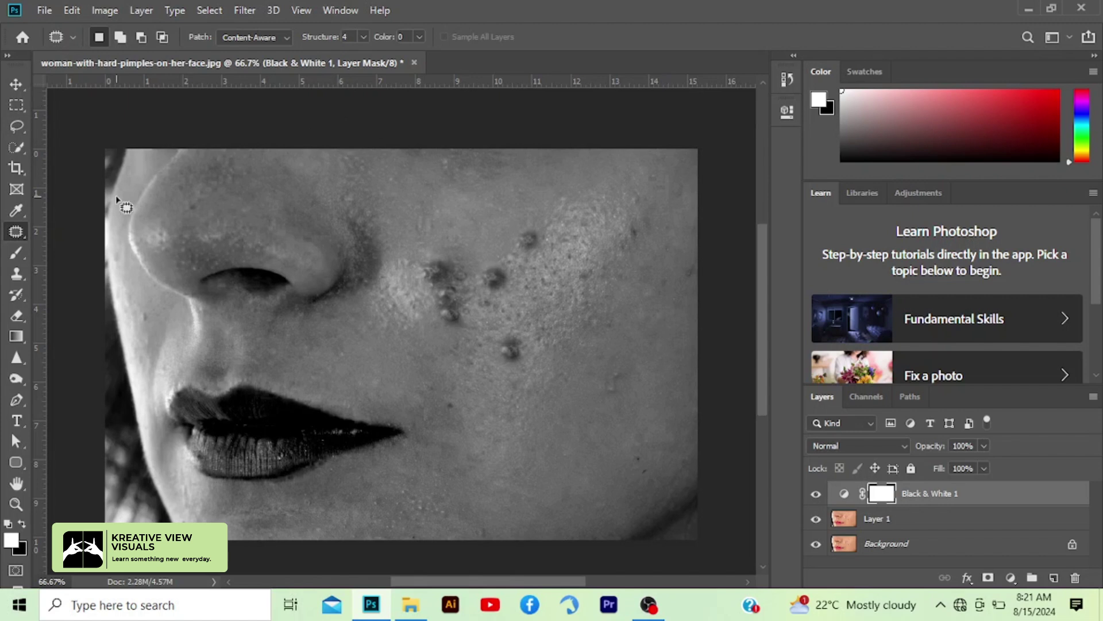
- Switch to the Healing Brush Tool for retouching the skin
right_click(16, 238)
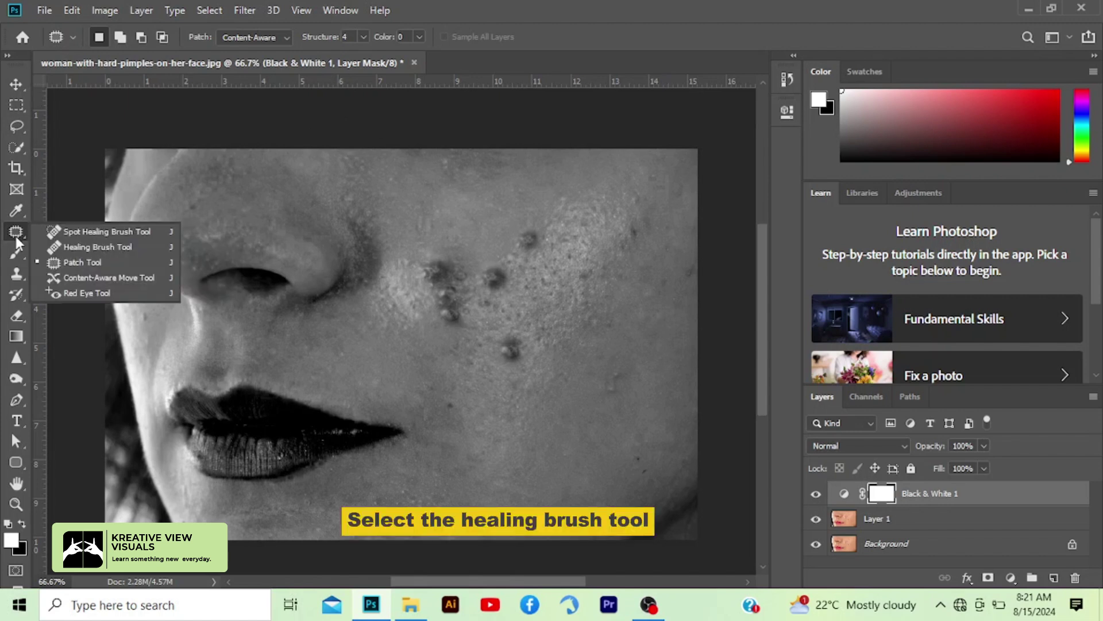
click(53, 247)
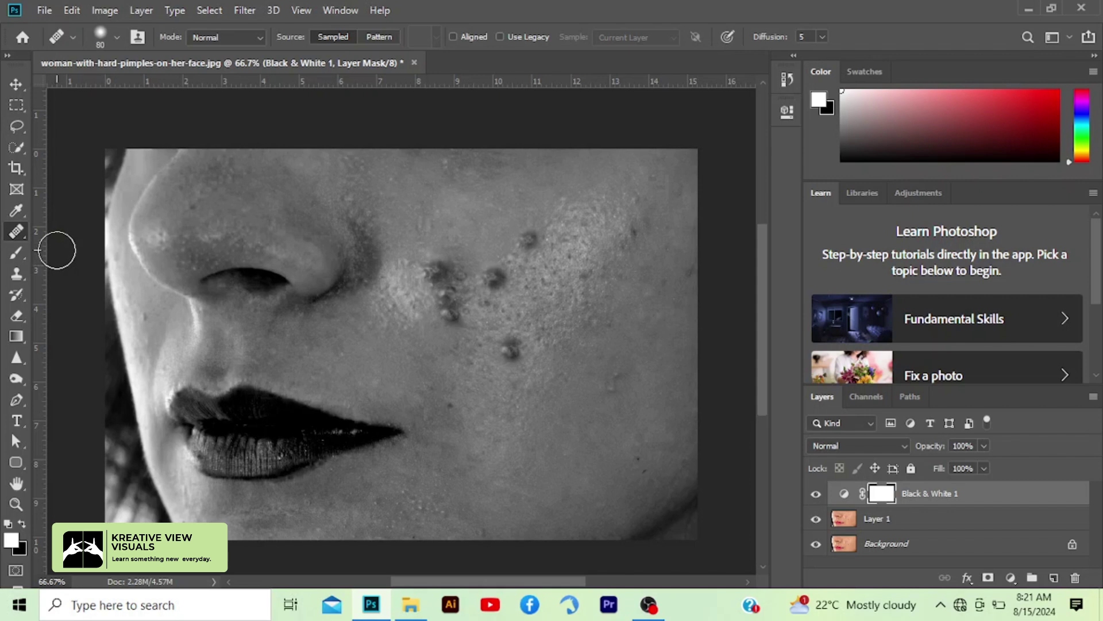
click(101, 32)
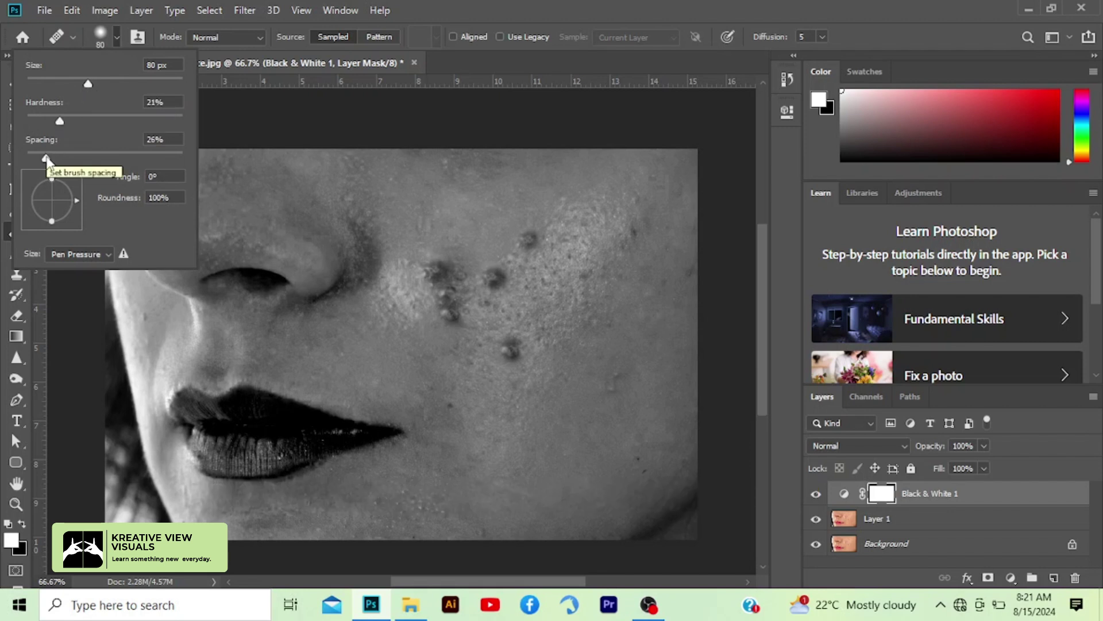
click(375, 107)
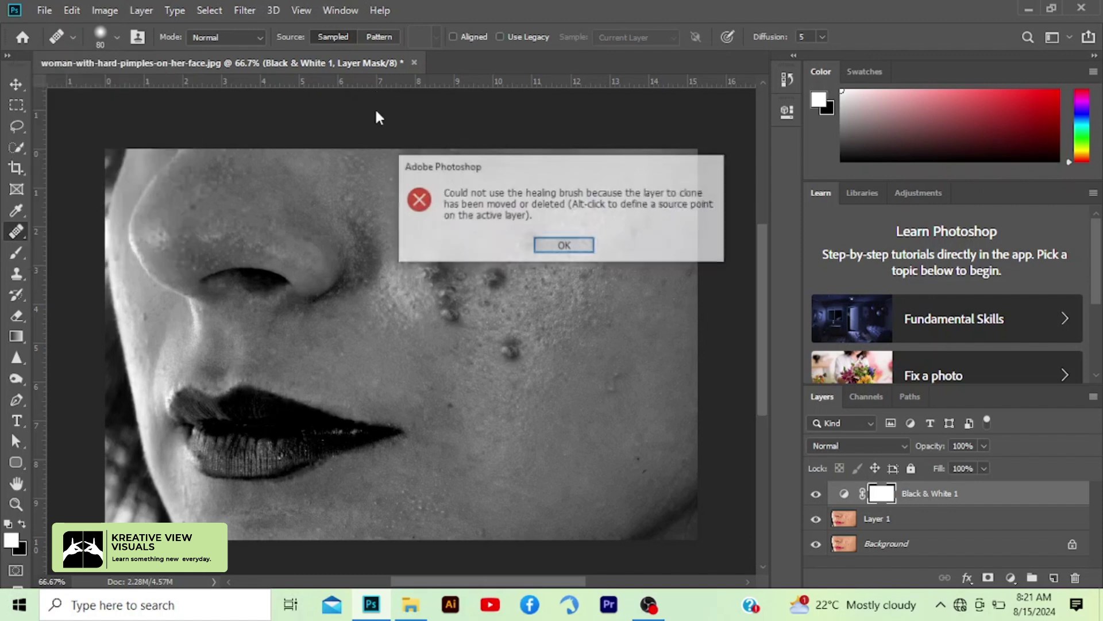
click(569, 245)
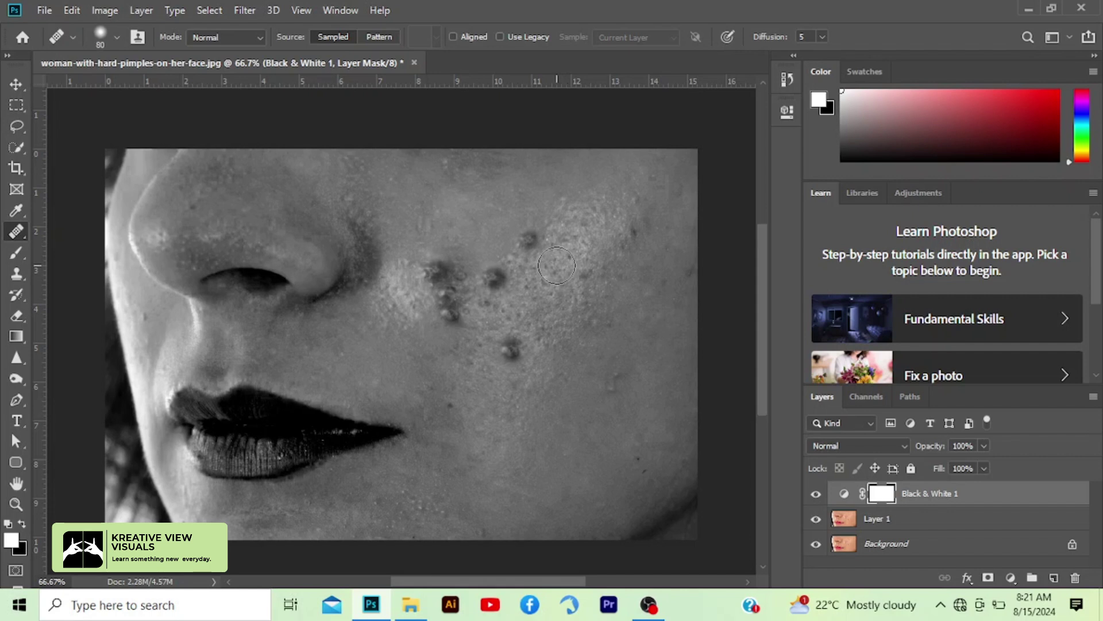
alt+click(556, 265)
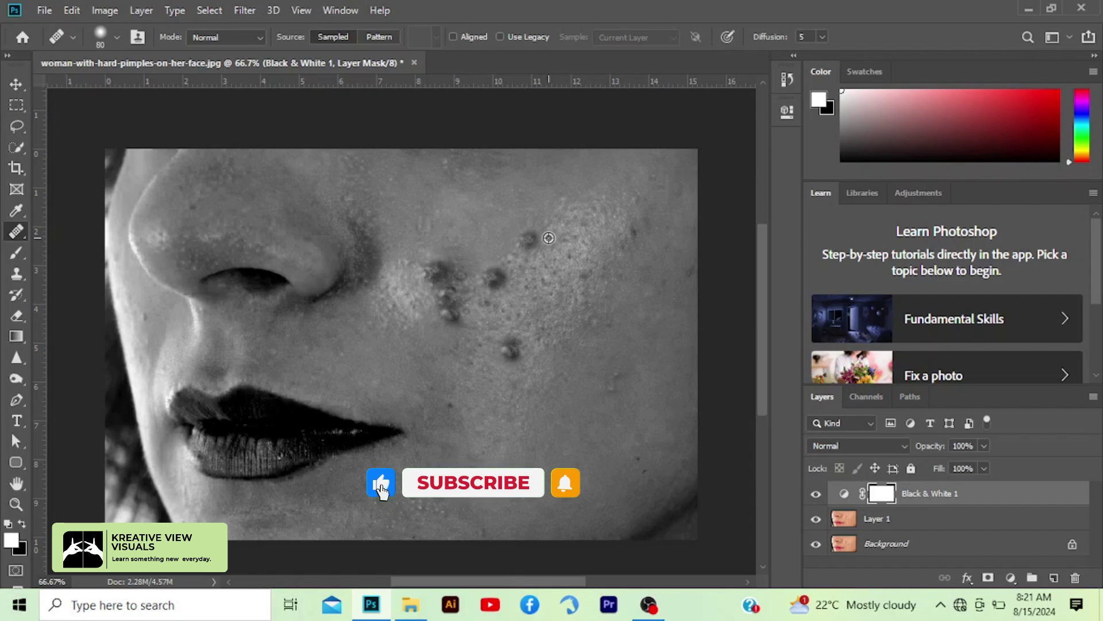
click(544, 238)
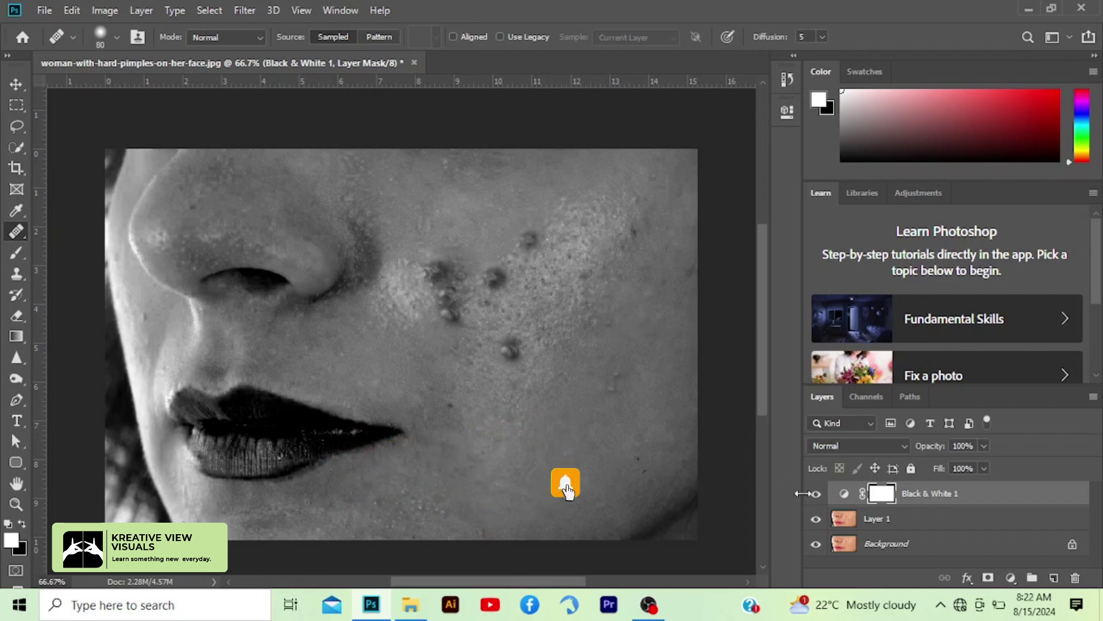
- On Layer 1, heal the uppermost cheek pimple using clean skin sampled beside it, and check the retouch in color
click(889, 520)
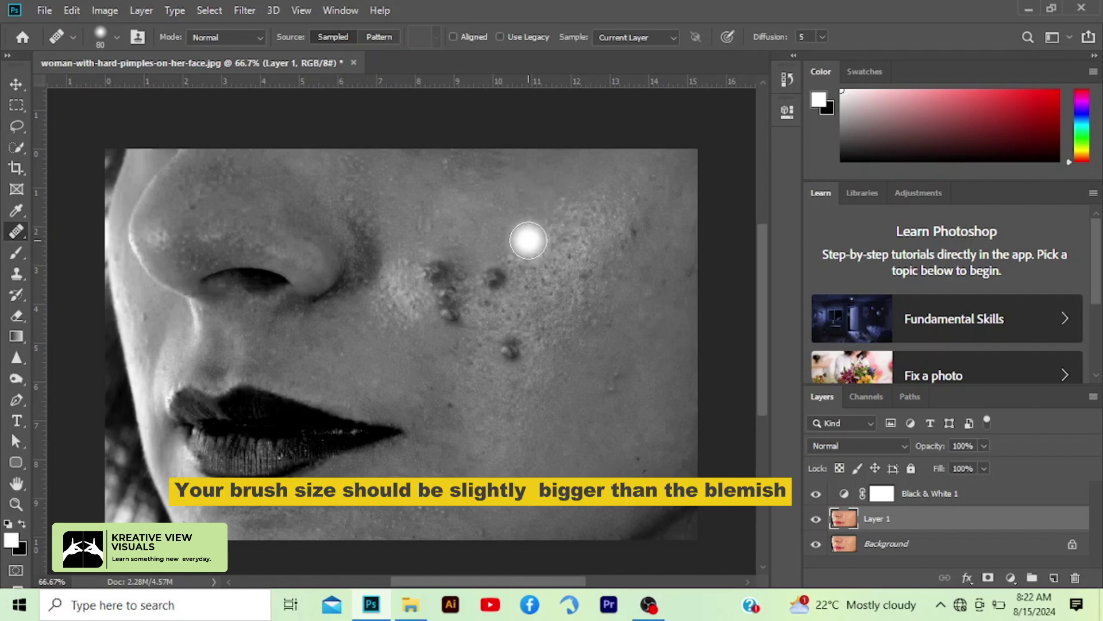
key(alt)
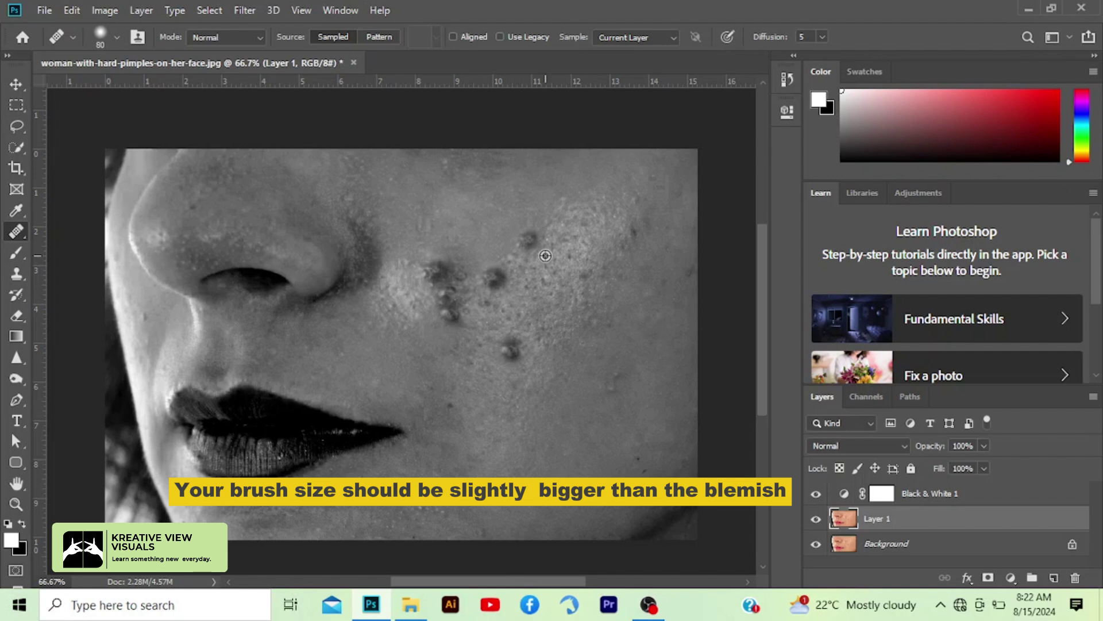
alt+click(546, 255)
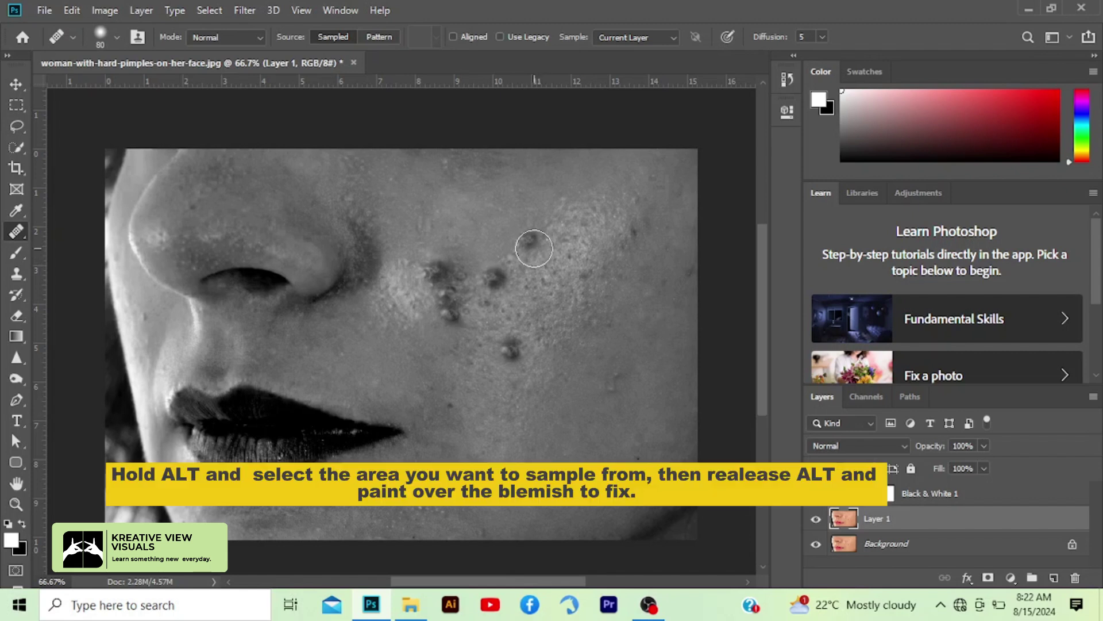
drag(529, 246, 530, 241)
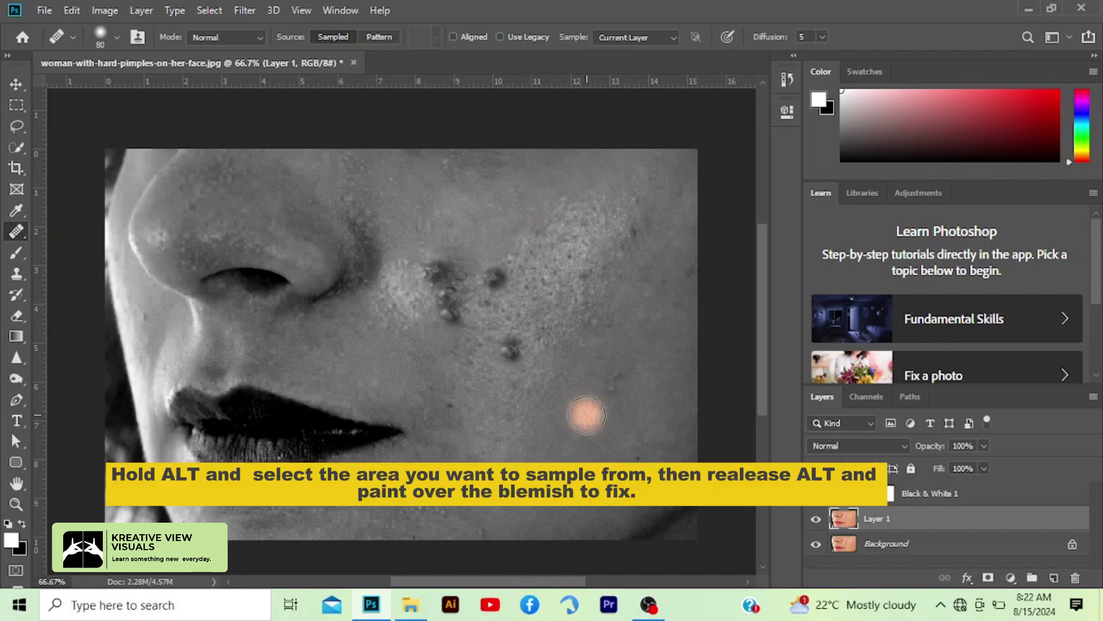
click(818, 502)
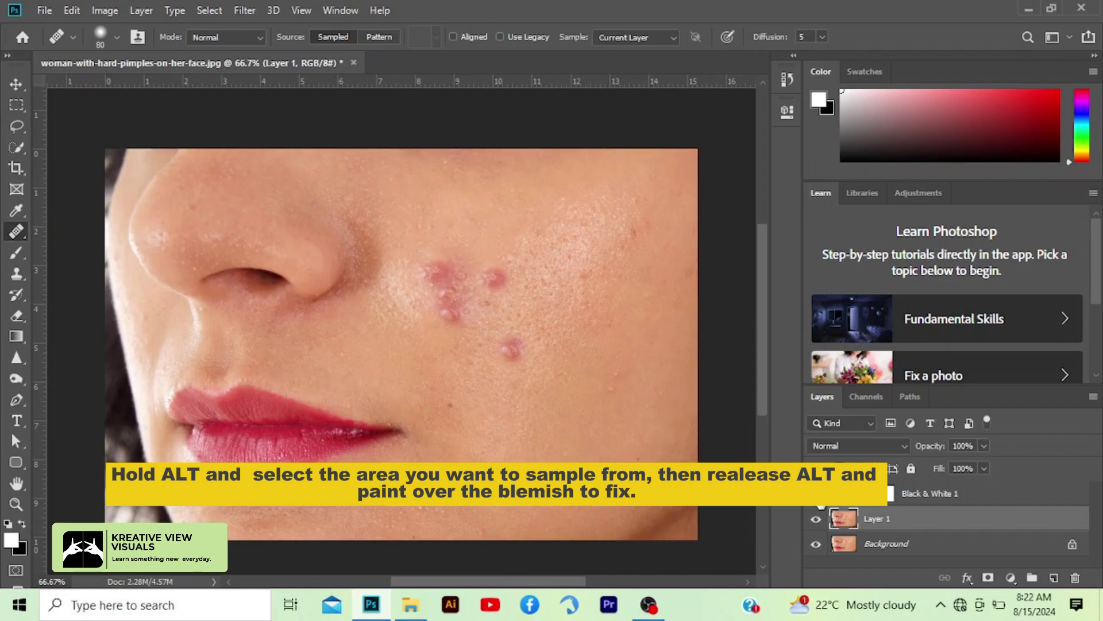
click(818, 499)
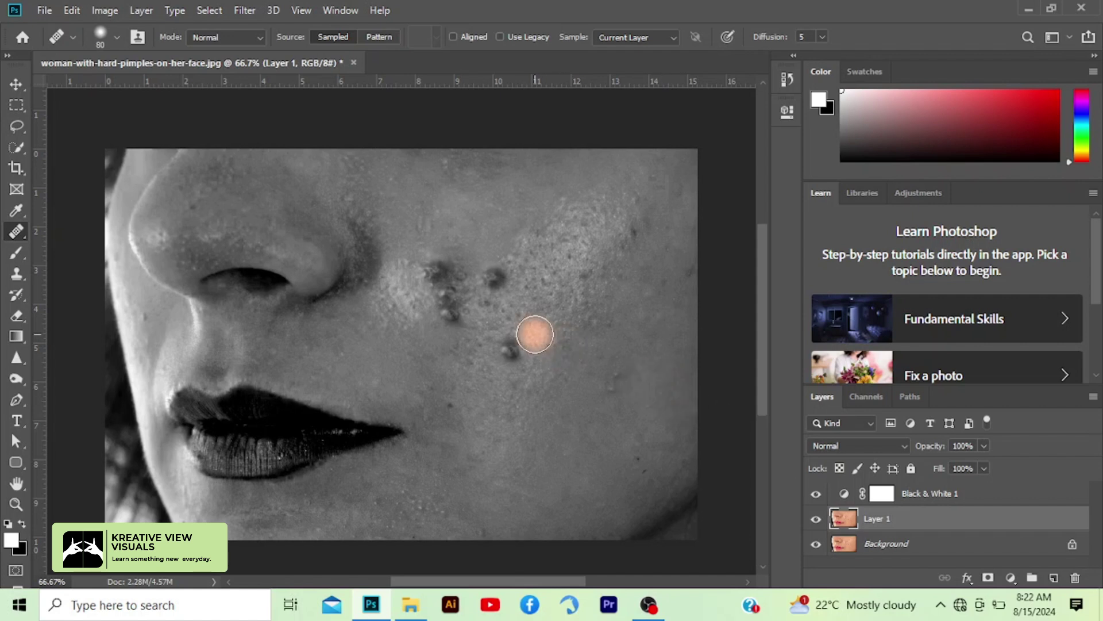
- Heal the lowest pimple on the cheek with skin sampled beside it, and check the retouch in color
key(alt)
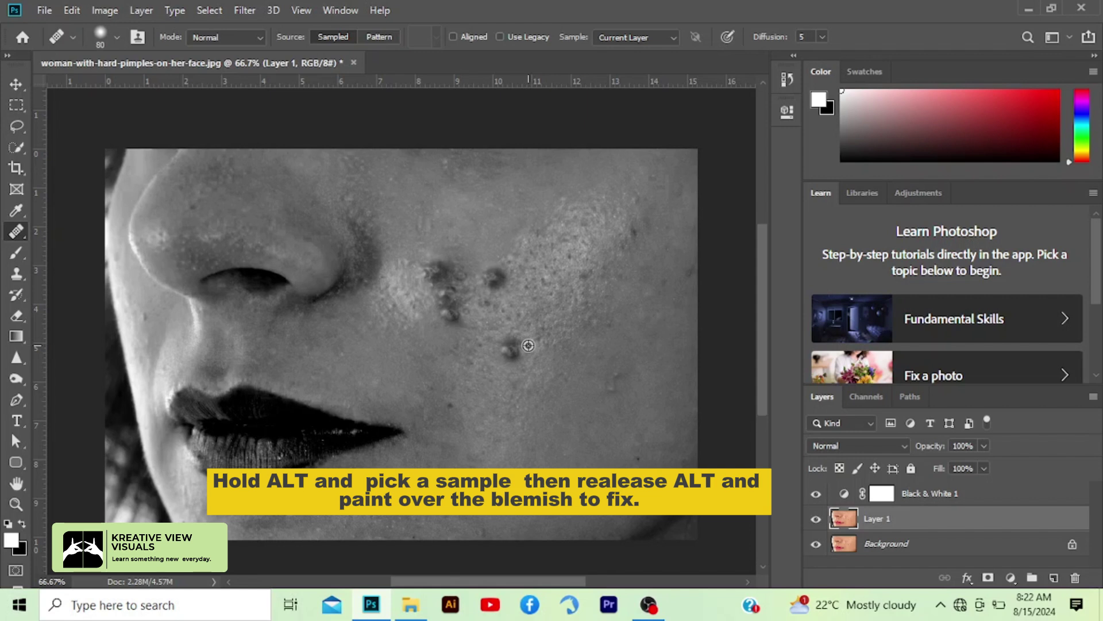
alt+click(528, 346)
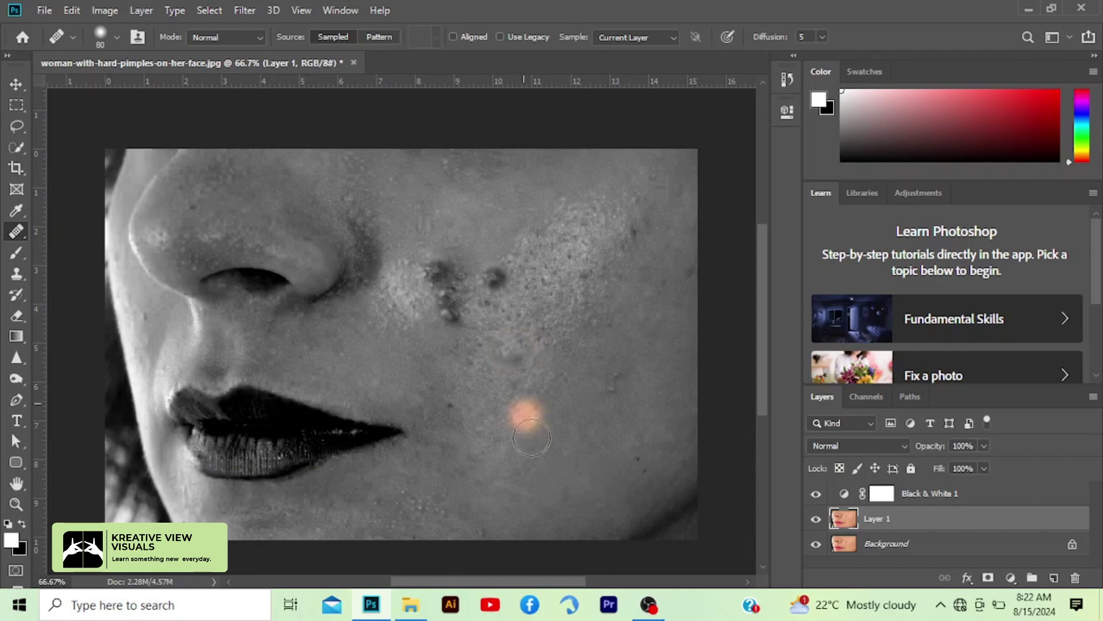
alt+click(528, 354)
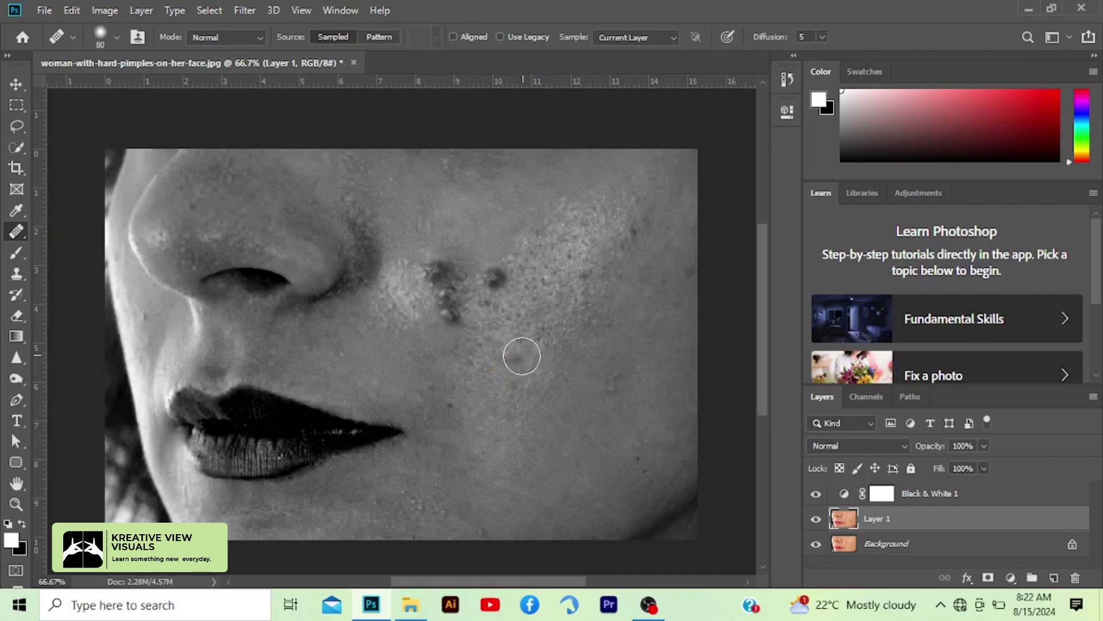
click(406, 427)
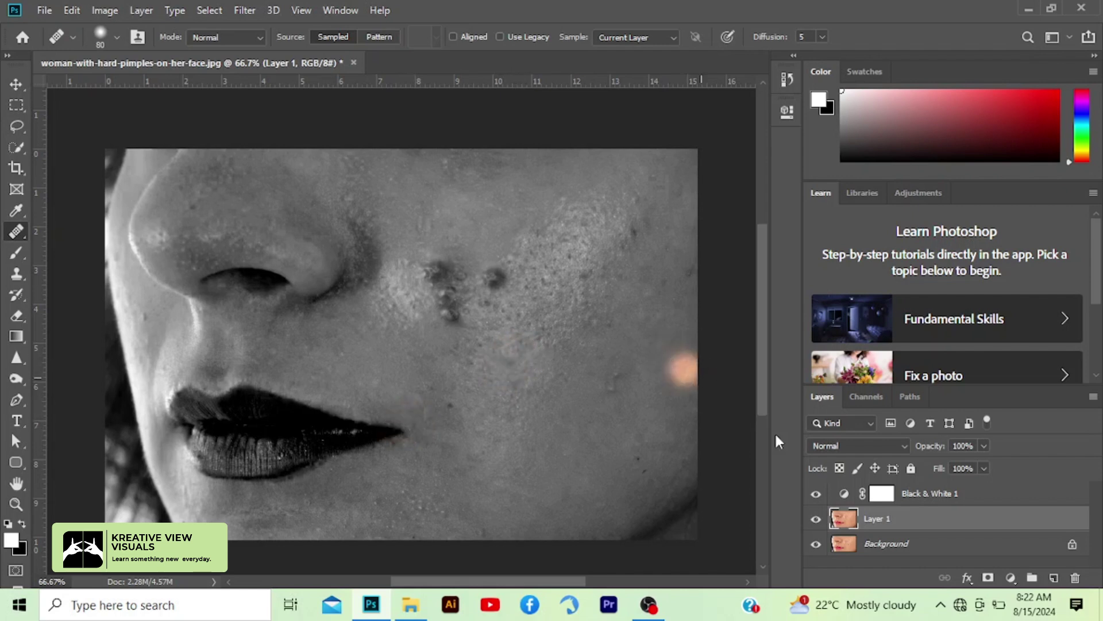
click(815, 493)
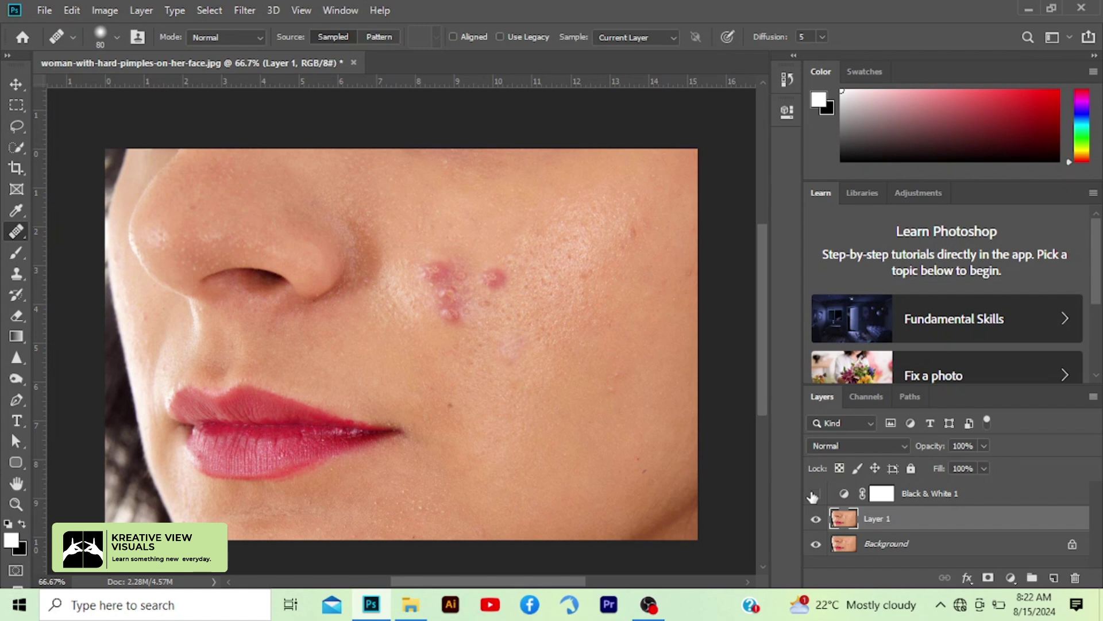
click(815, 494)
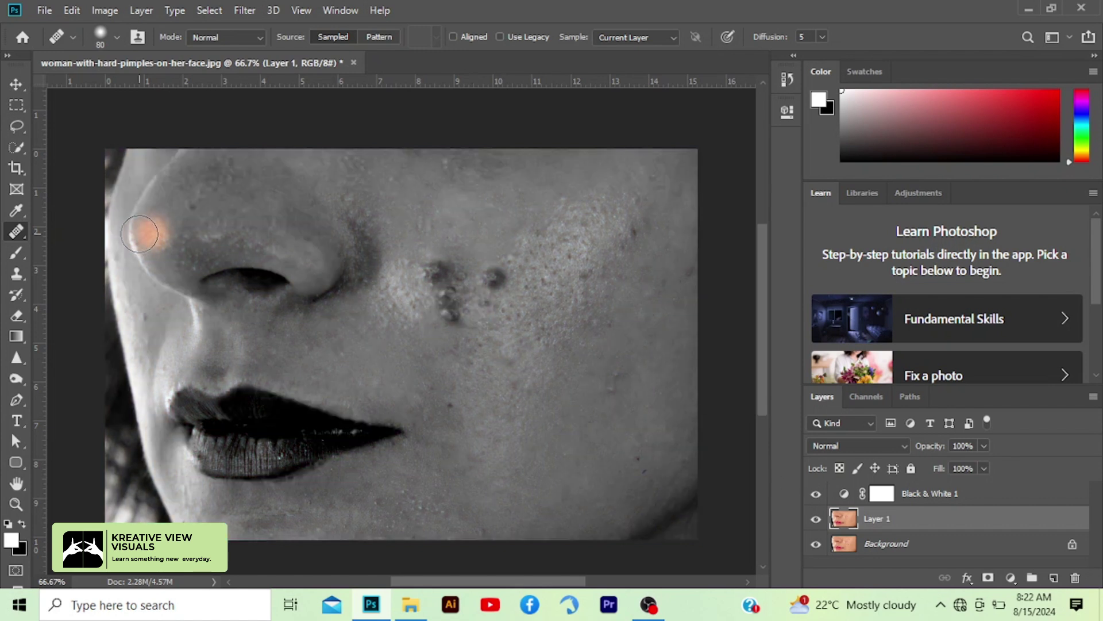
- Use the Patch Tool to replace the small blemish on the lower cheek with clean skin and clear the selection
right_click(18, 232)
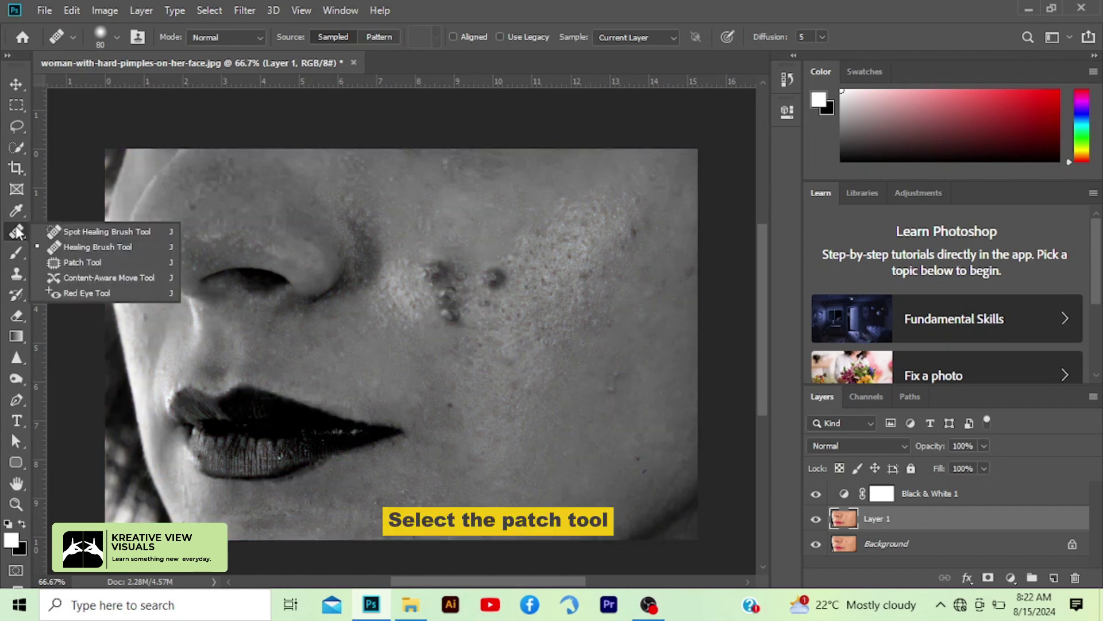
click(70, 262)
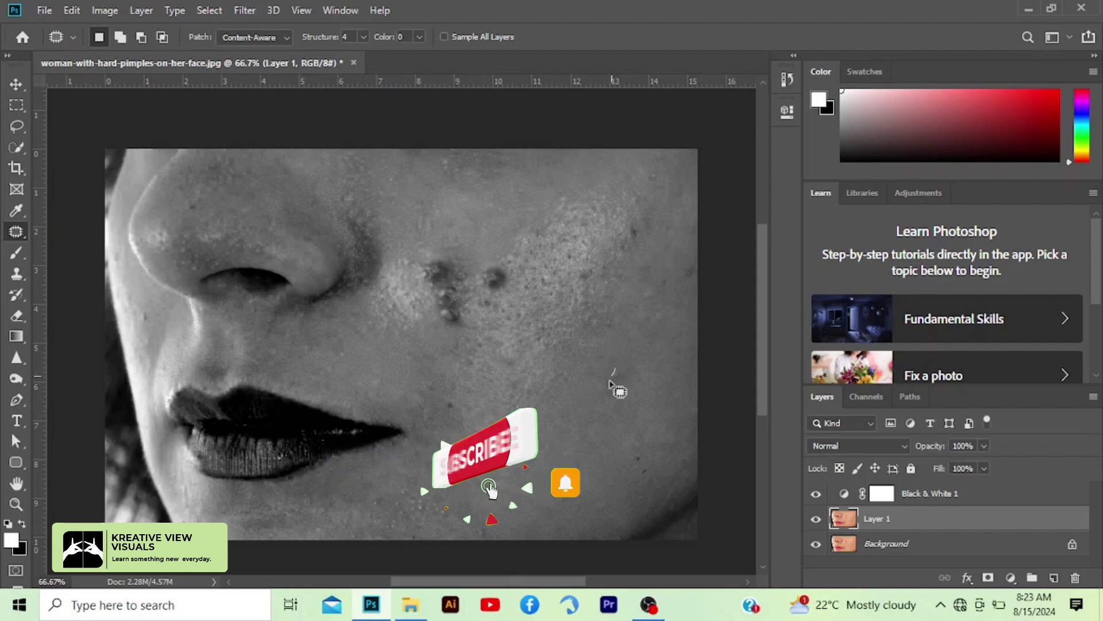
drag(613, 370, 616, 371)
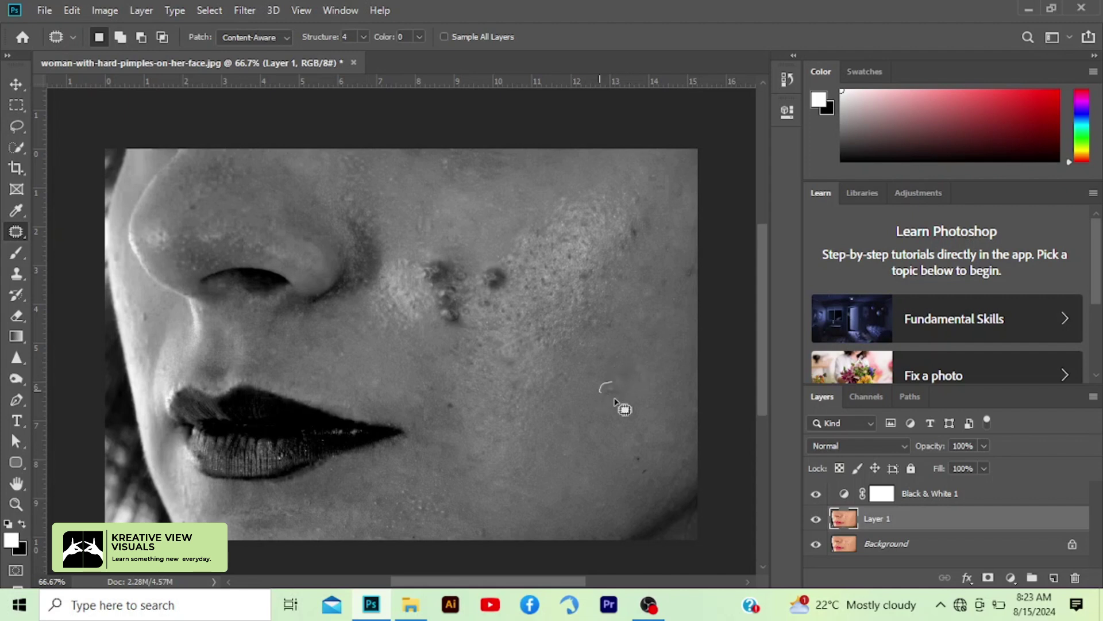
drag(614, 401, 615, 387)
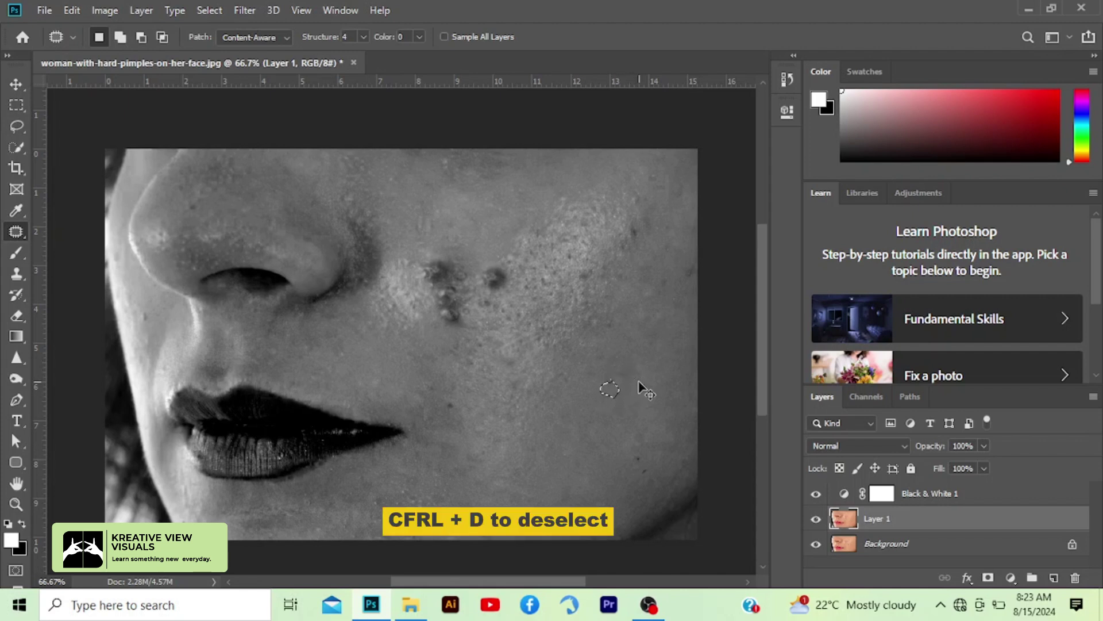
key(ctrl+d)
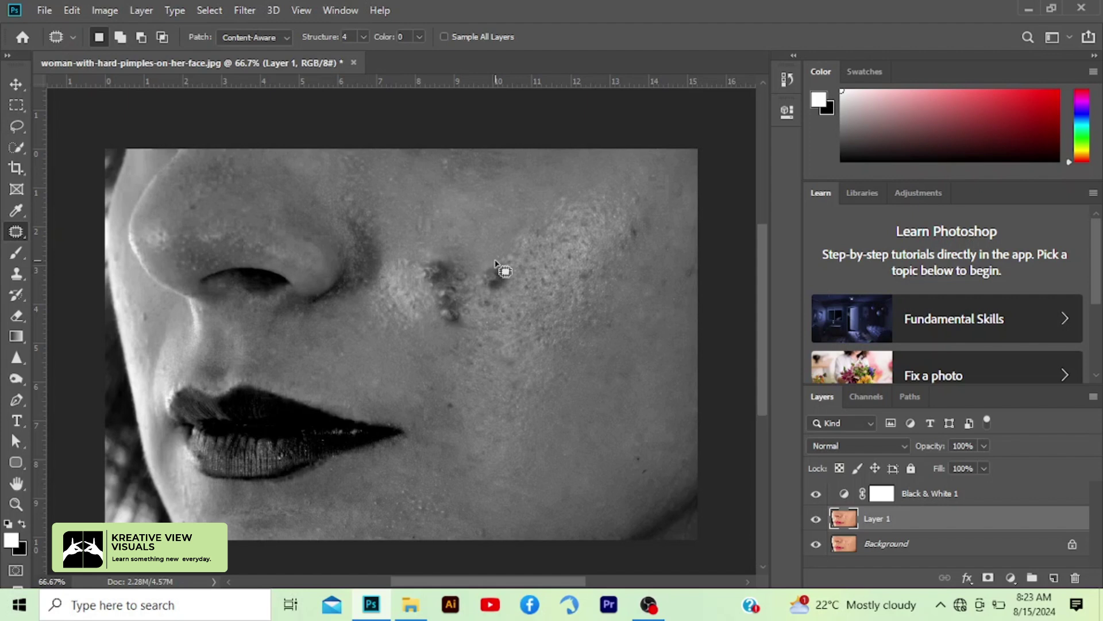
- Outline the mid-cheek pimple and two smaller cheek spots as one selection, patch them with nearby clean skin, and deselect
mouse_move(493, 261)
mouse_down()
mouse_move(475, 283)
mouse_move(500, 290)
mouse_move(493, 266)
mouse_up()
key(shift)
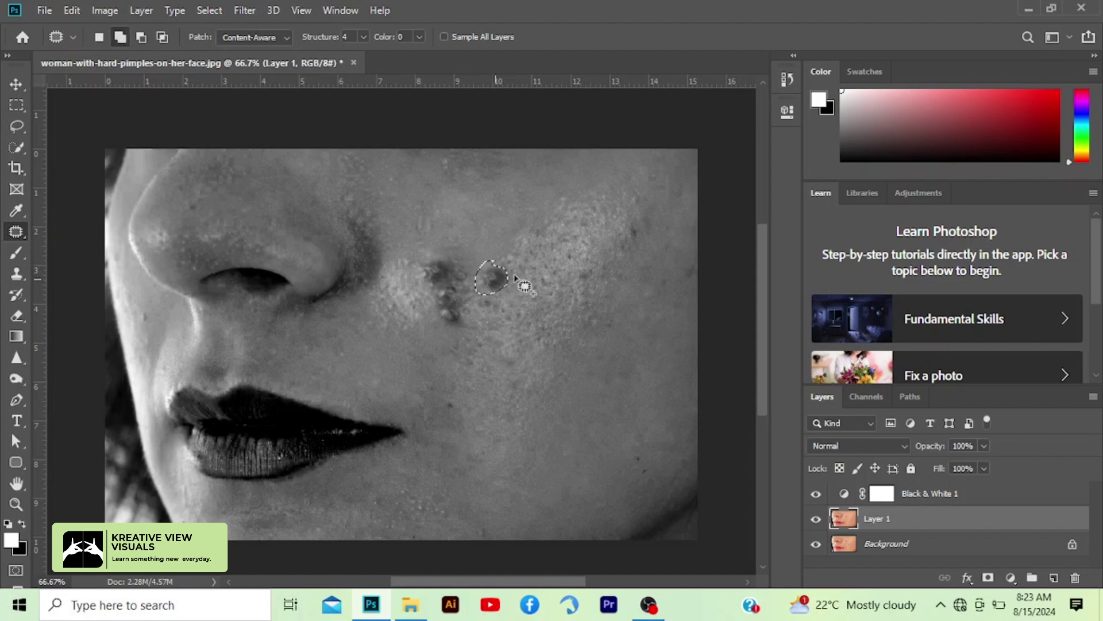
mouse_move(634, 224)
mouse_down()
mouse_move(638, 236)
mouse_move(632, 225)
mouse_up()
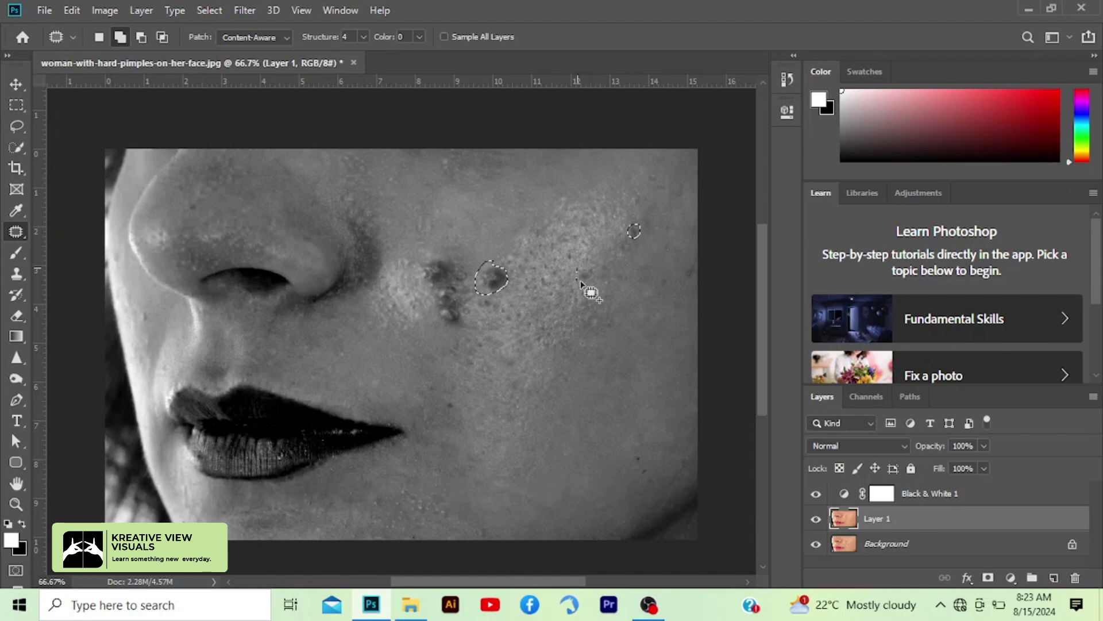
mouse_move(577, 267)
mouse_down()
mouse_move(587, 284)
mouse_move(569, 274)
mouse_move(577, 267)
mouse_up()
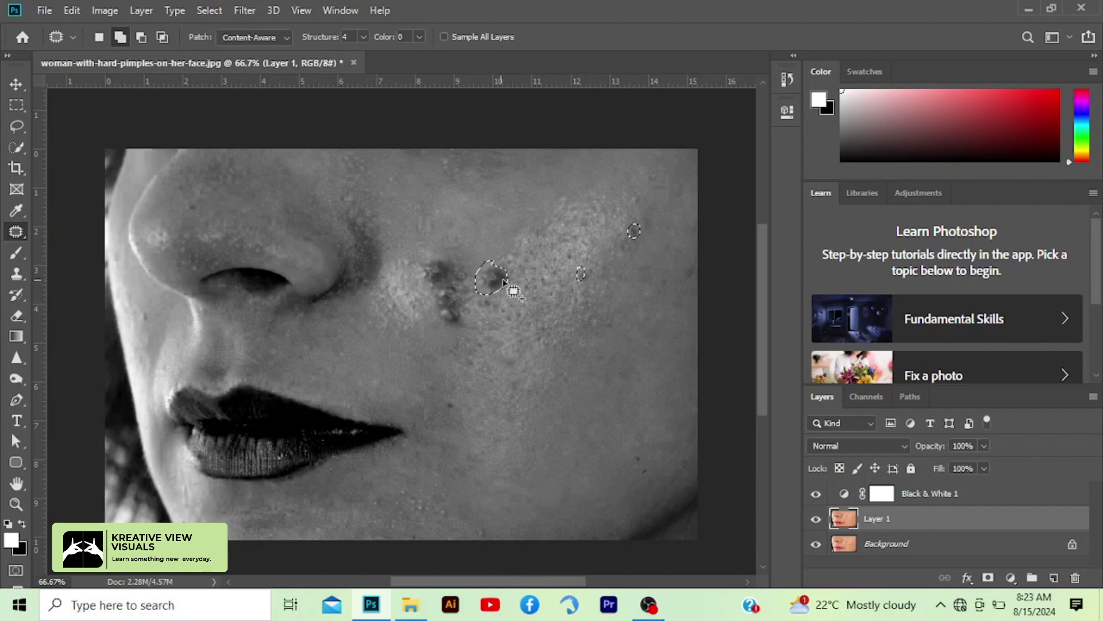
mouse_move(506, 286)
mouse_down()
mouse_move(536, 281)
mouse_move(499, 275)
mouse_up()
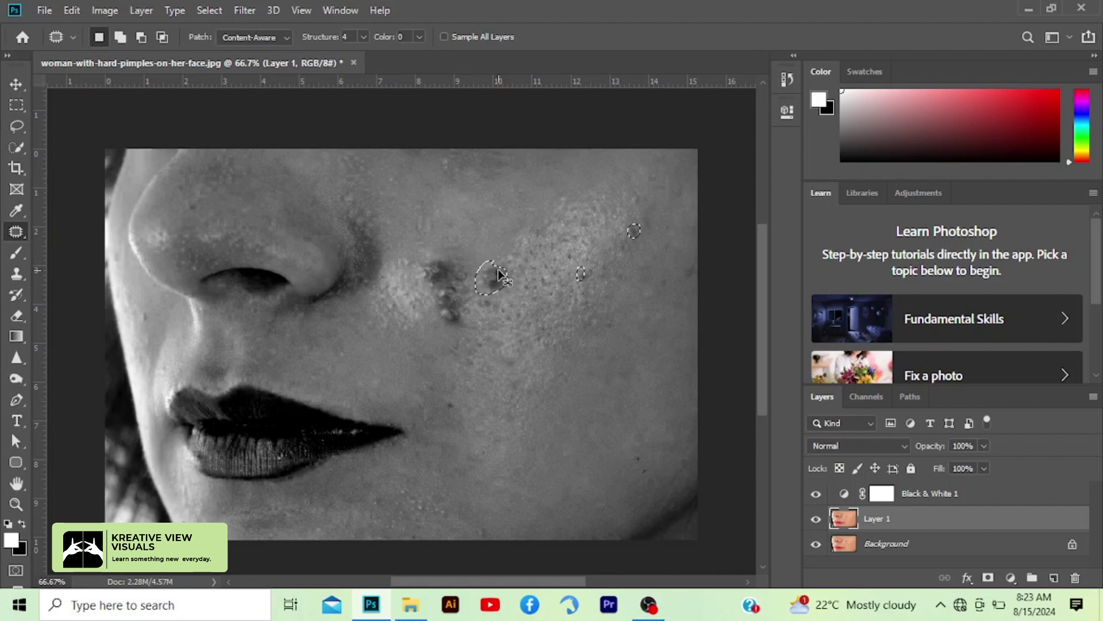
drag(499, 290, 538, 281)
key(ctrl+d)
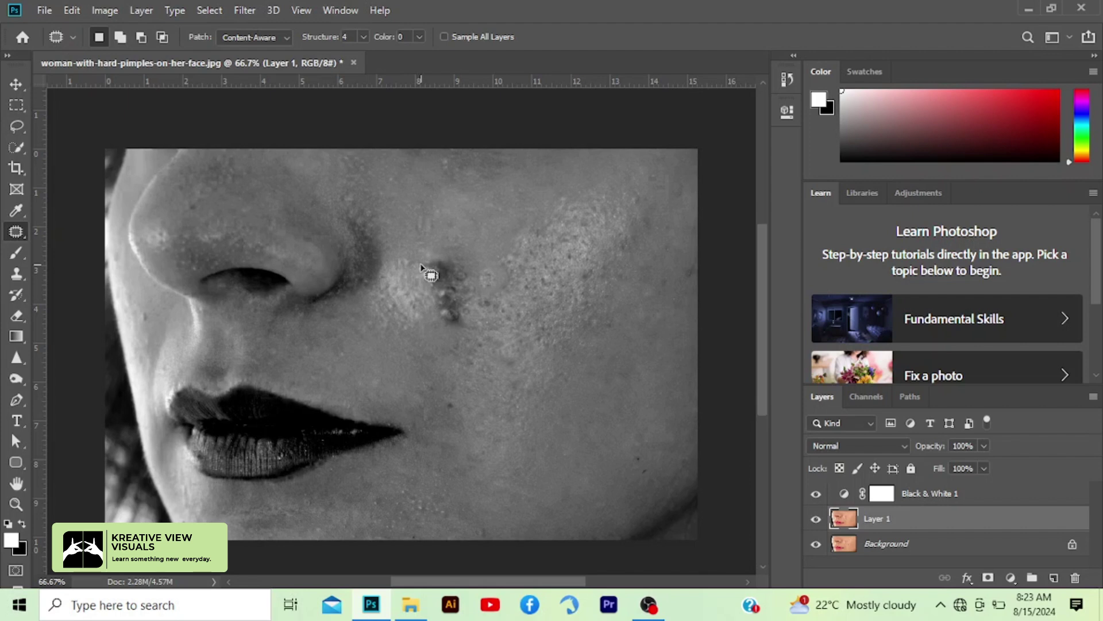
- Outline the remaining pimple cluster beside the nose, replace it with a Content-Aware fill at 100% opacity, and deselect
mouse_move(421, 267)
mouse_down()
mouse_move(448, 326)
mouse_move(474, 312)
mouse_move(476, 282)
mouse_move(459, 263)
mouse_move(420, 269)
mouse_up()
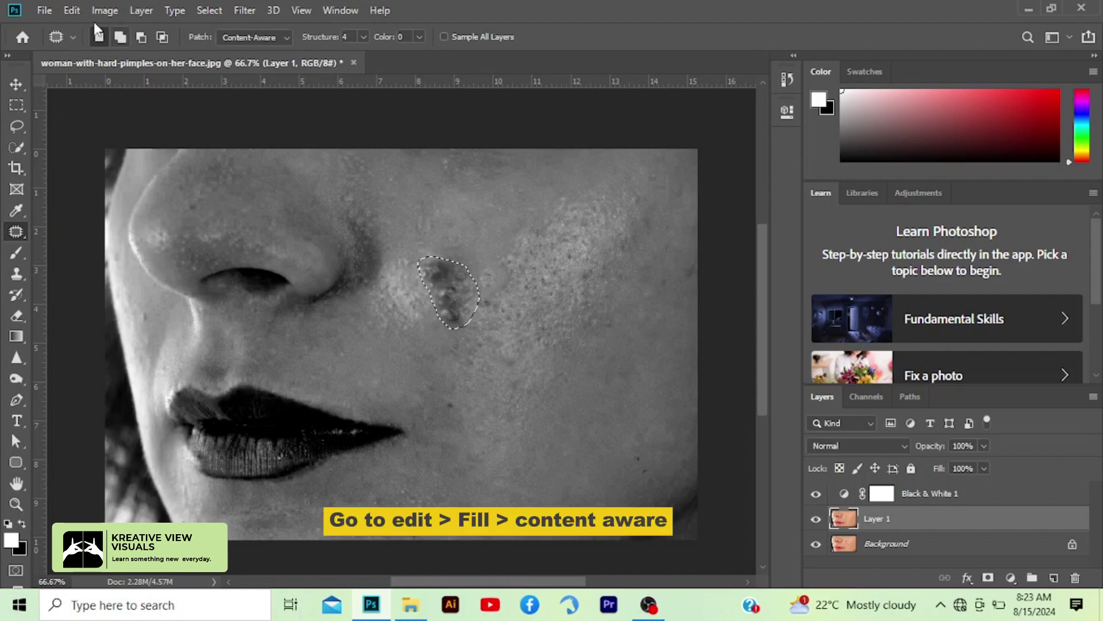
click(71, 13)
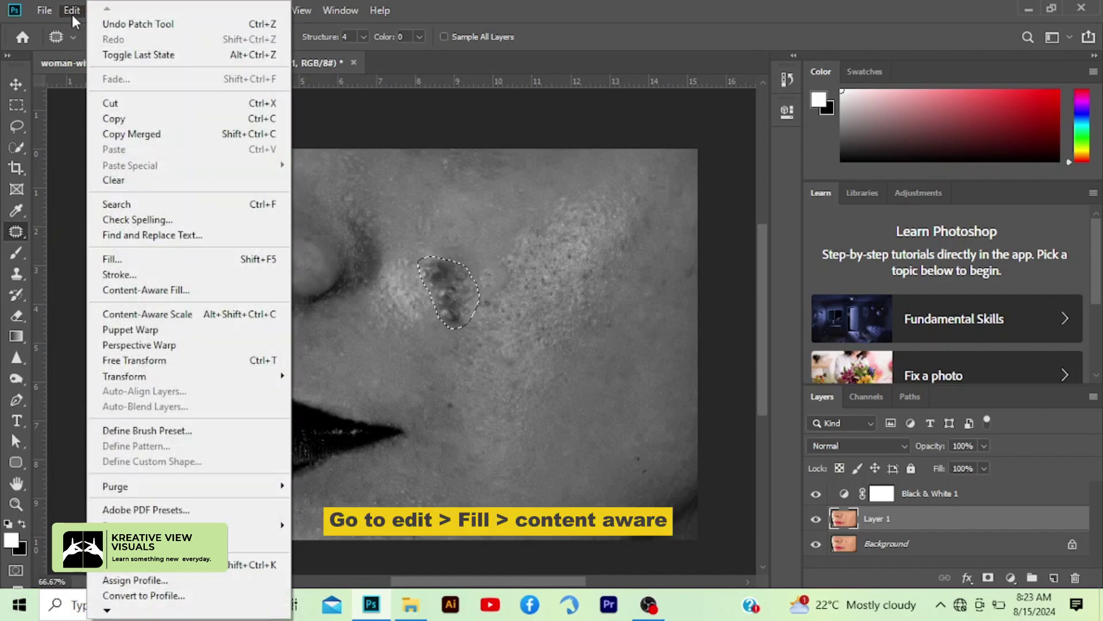
click(167, 260)
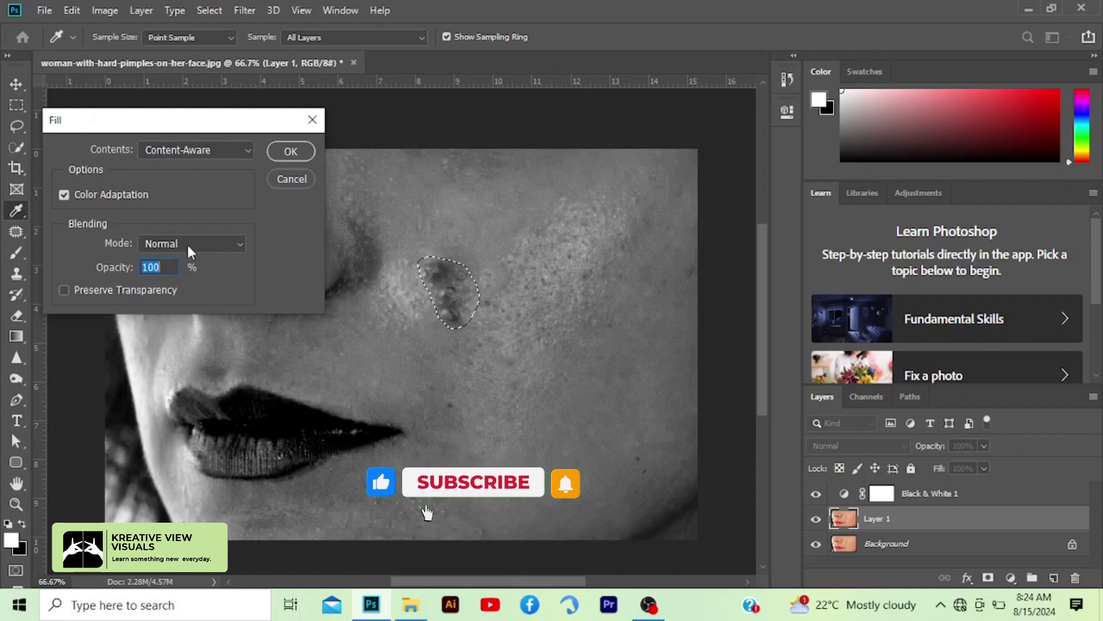
click(291, 152)
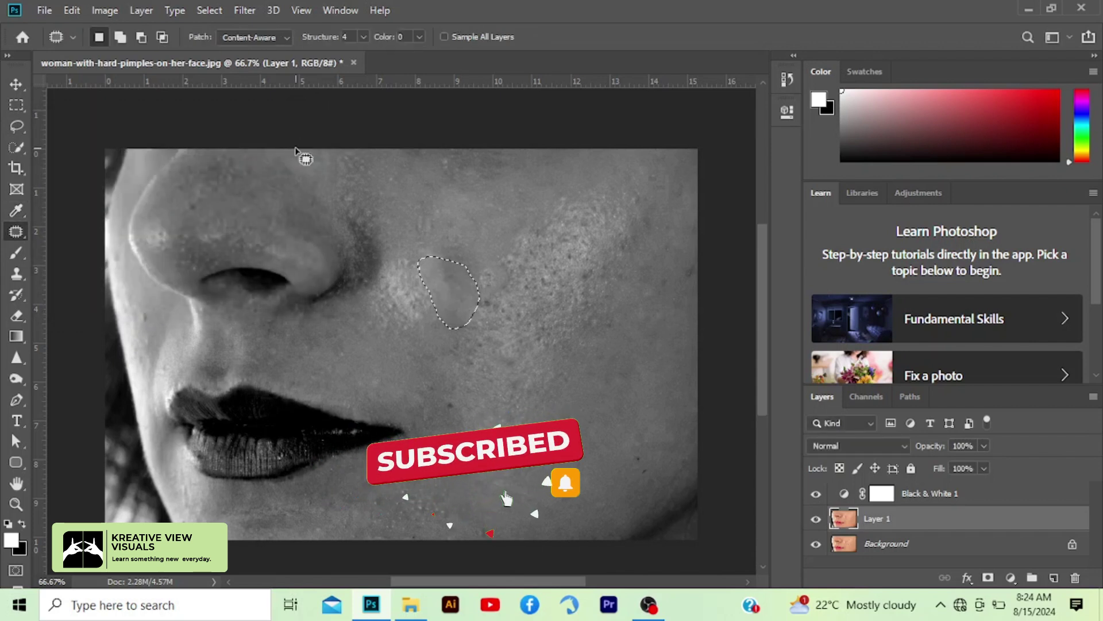
key(ctrl+d)
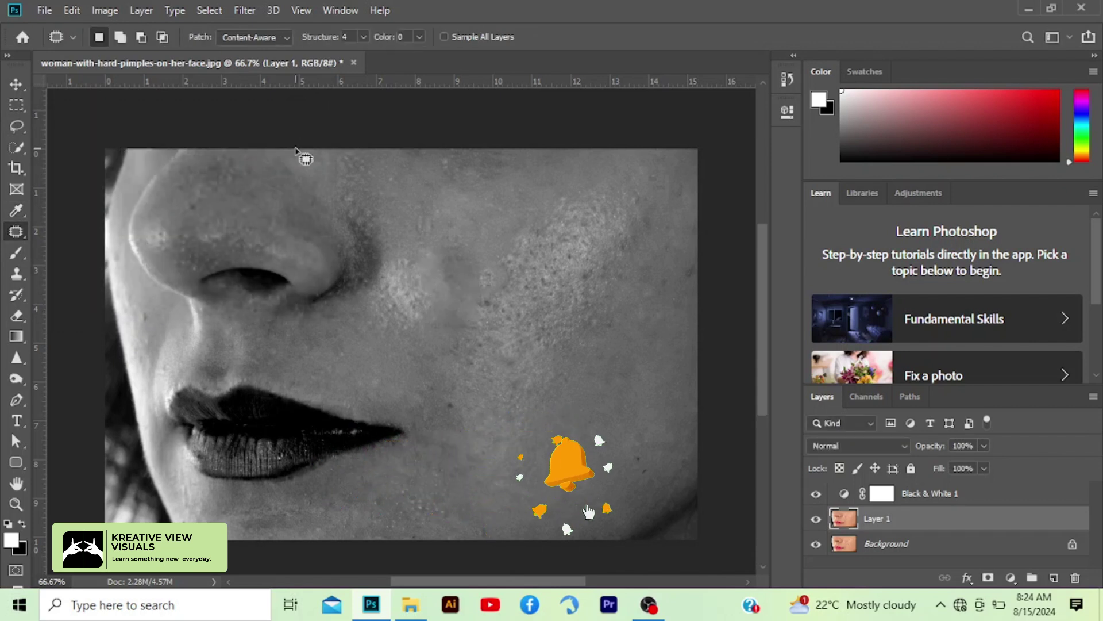
- Compare the retouch with the original in color by toggling Layer 1, and restore the Black & White 1 view
click(816, 494)
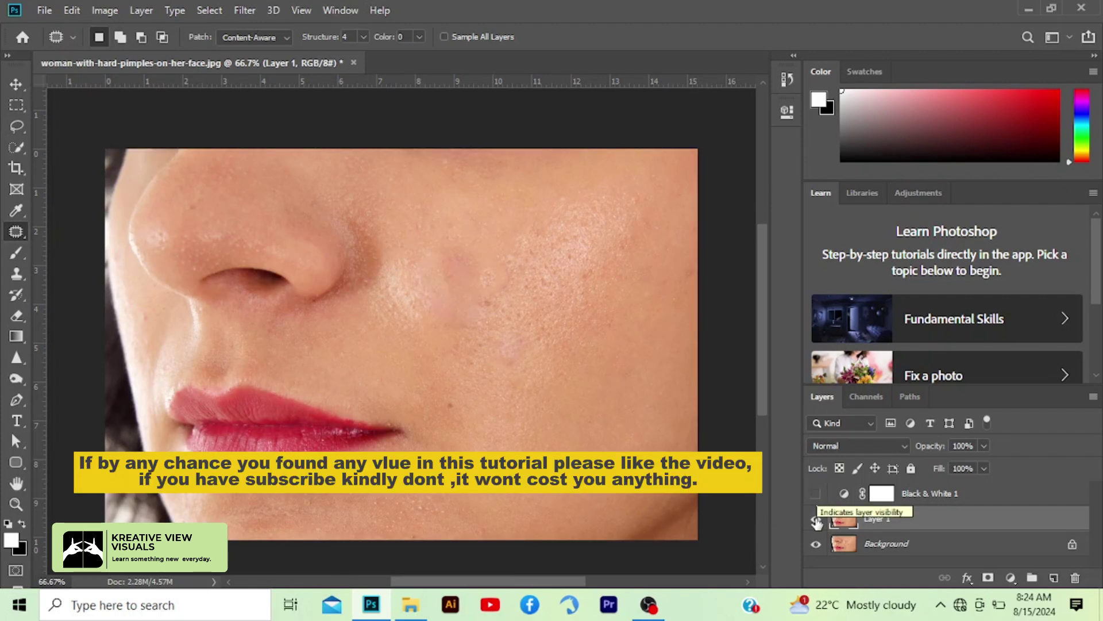
click(816, 521)
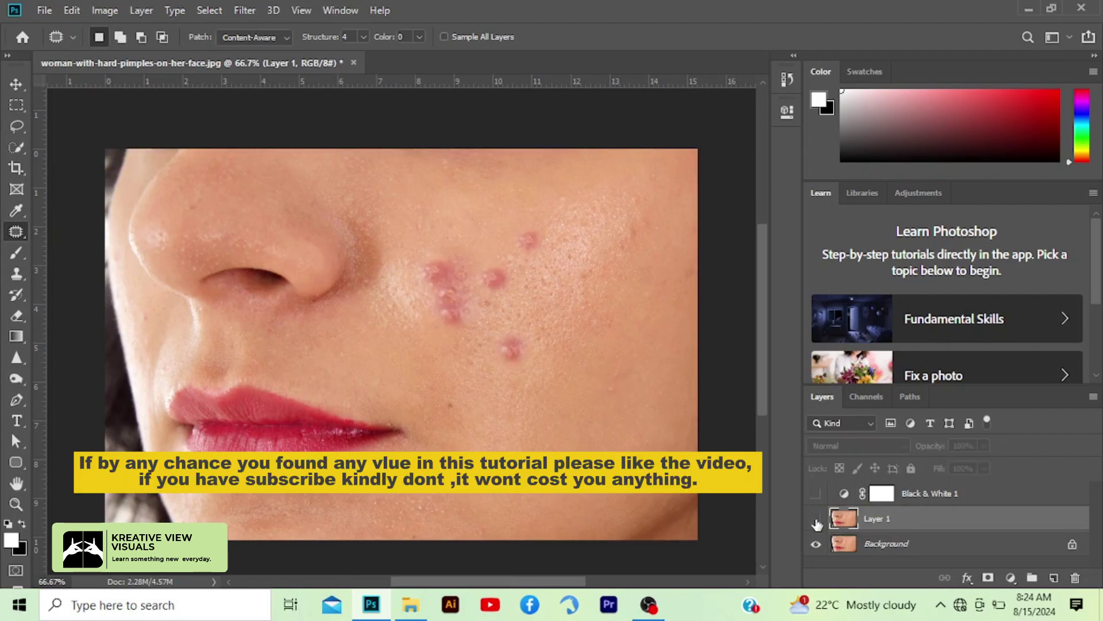
click(816, 521)
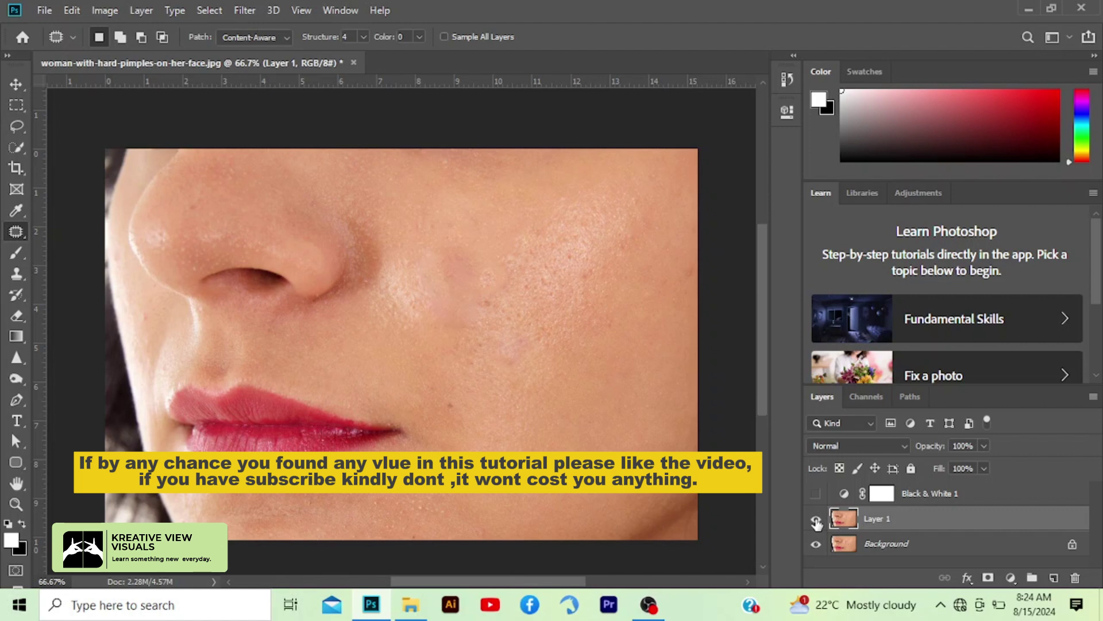
click(816, 521)
click(817, 521)
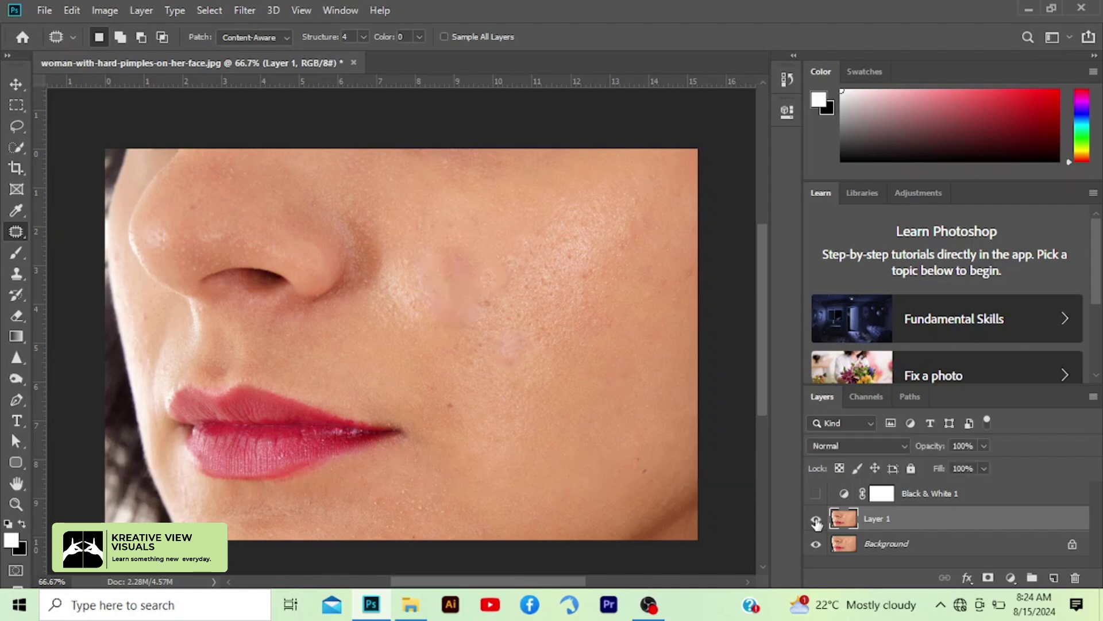
click(816, 494)
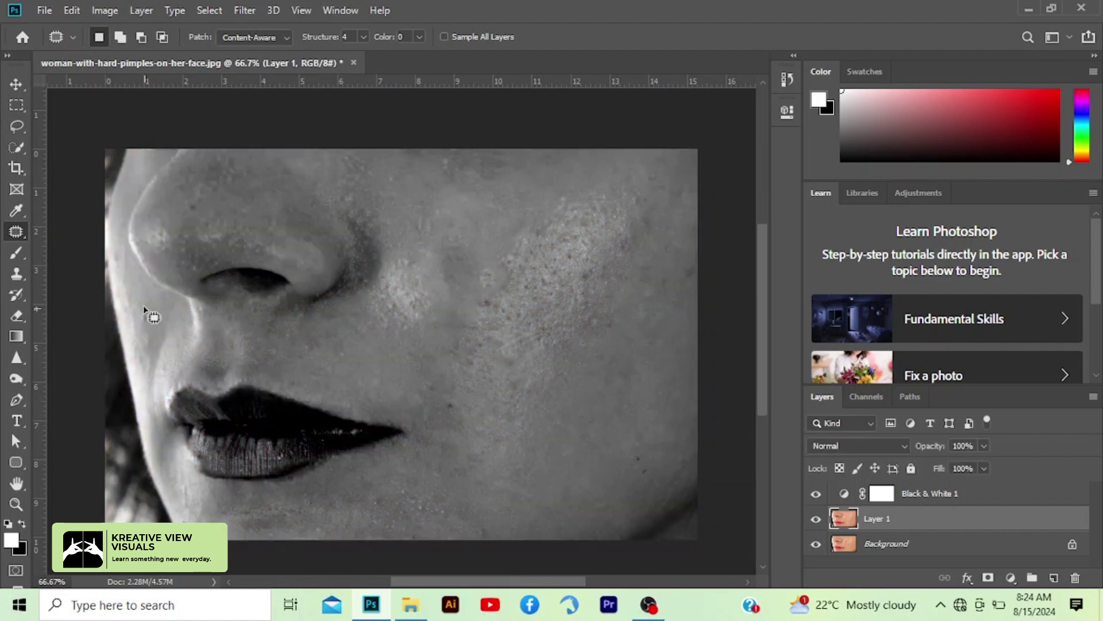
- Patch the small spots on the face edge, nose, chin and beside the mouth corner with clean skin
drag(145, 308, 153, 327)
drag(198, 196, 201, 214)
click(188, 518)
mouse_move(453, 396)
mouse_down()
mouse_move(445, 409)
mouse_move(445, 392)
mouse_move(445, 403)
mouse_move(454, 398)
mouse_up()
- Patch the small dark spot on the lower outer cheek and the remaining mid-cheek marks, and clear the selection
click(645, 458)
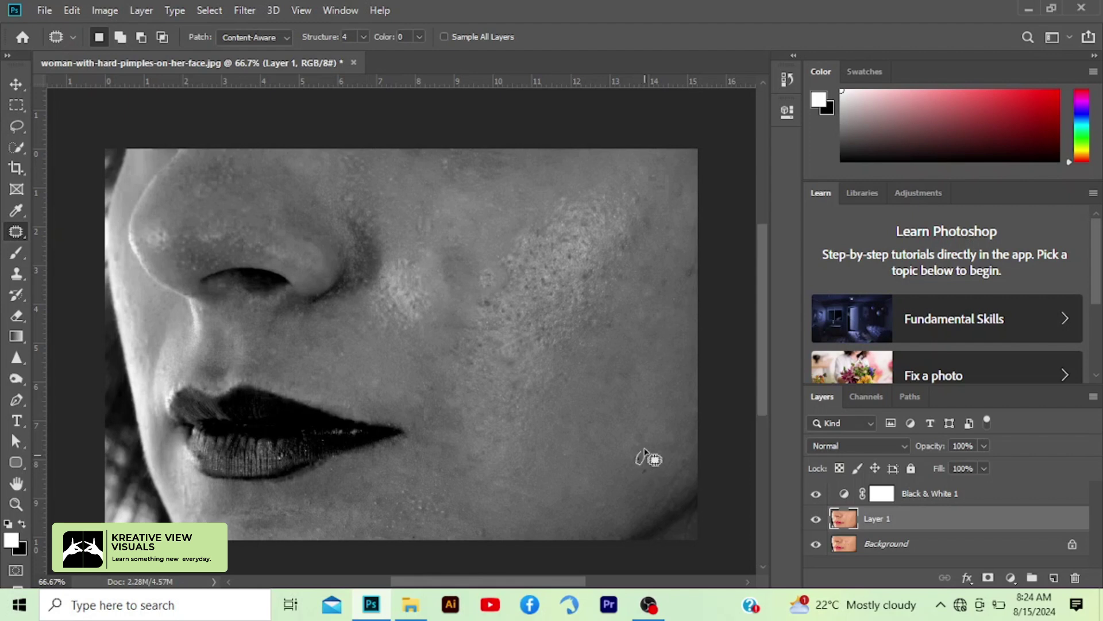
drag(641, 451, 643, 458)
mouse_move(698, 276)
mouse_down()
mouse_move(665, 311)
mouse_move(500, 312)
mouse_move(489, 300)
mouse_move(502, 323)
mouse_up()
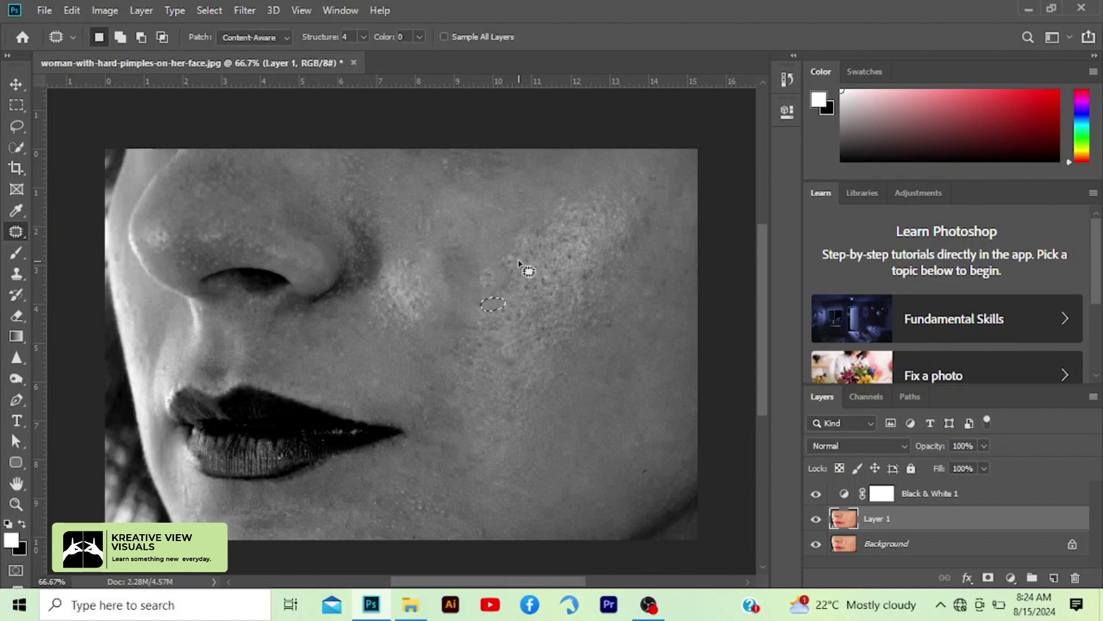
mouse_move(520, 264)
mouse_down()
mouse_move(499, 289)
mouse_move(512, 292)
mouse_move(509, 258)
mouse_move(534, 260)
mouse_up()
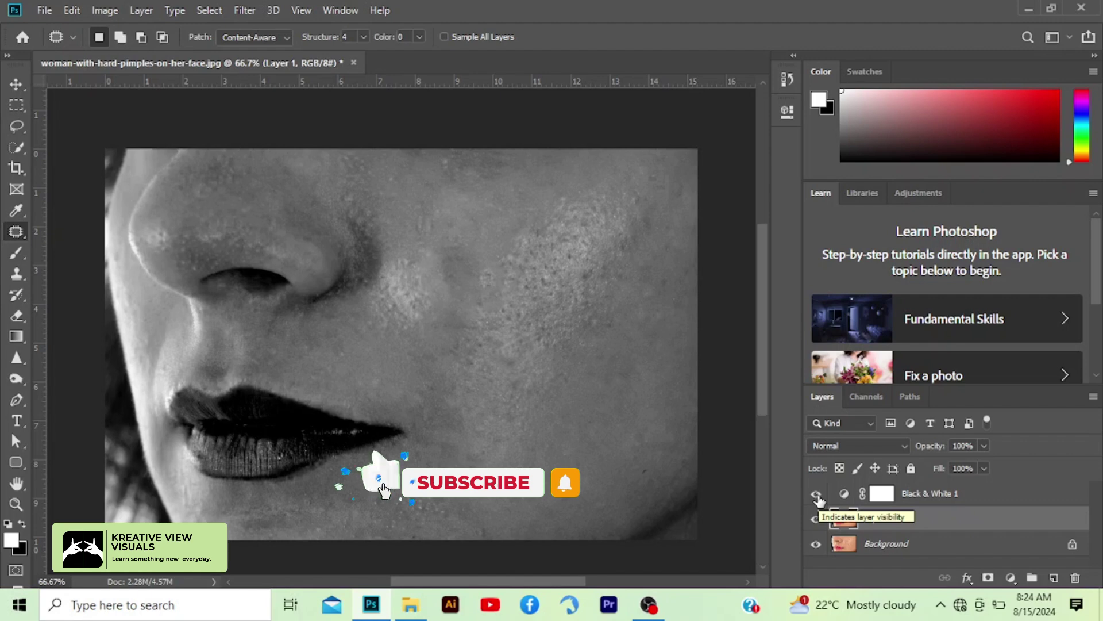
- Check the retouch in color, delete the Black & White 1 adjustment layer, and hide Layer 1 for comparison with the original
click(817, 494)
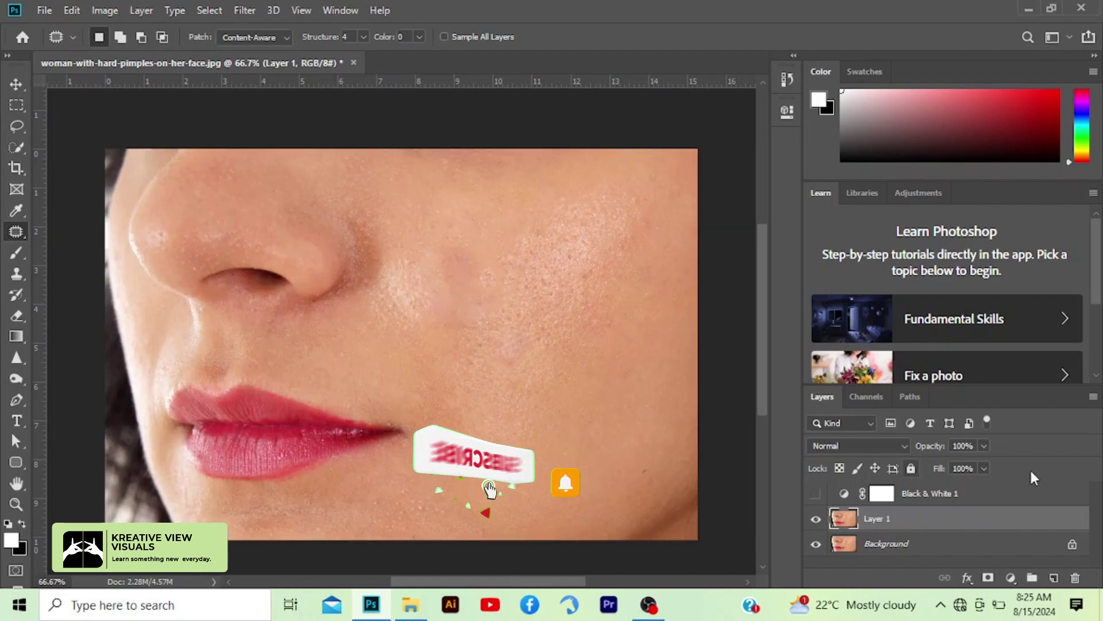
click(816, 494)
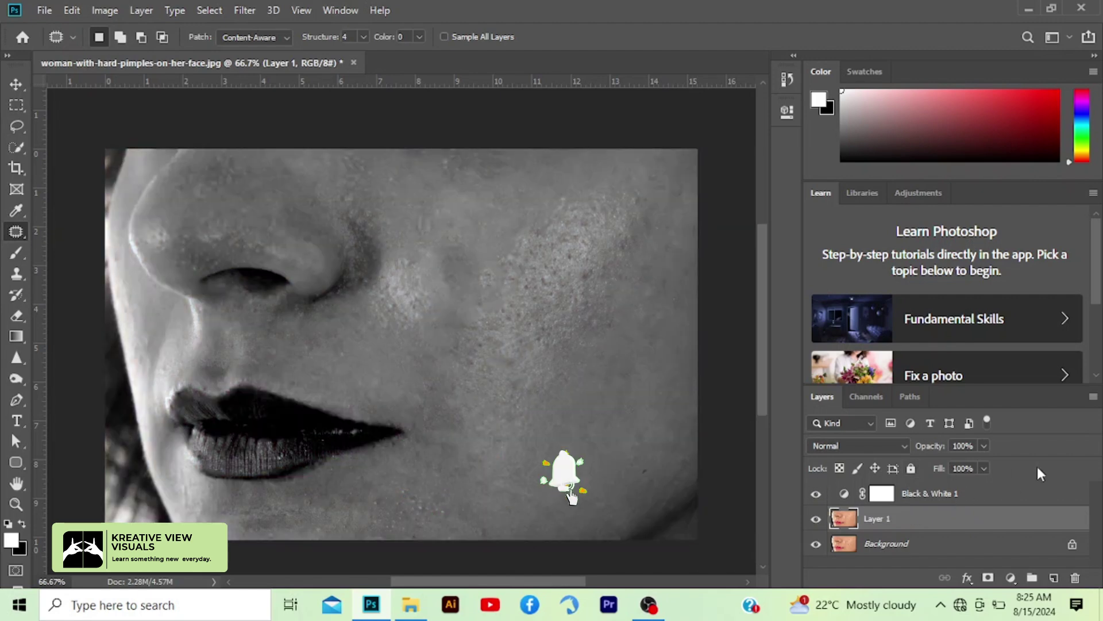
drag(1046, 495, 1075, 578)
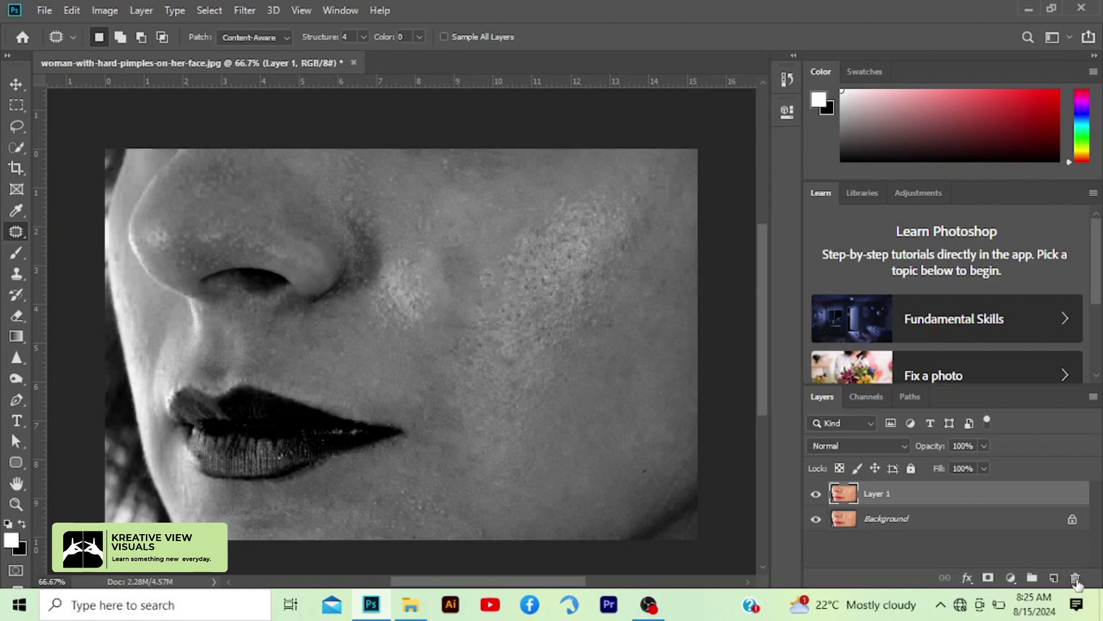
click(818, 495)
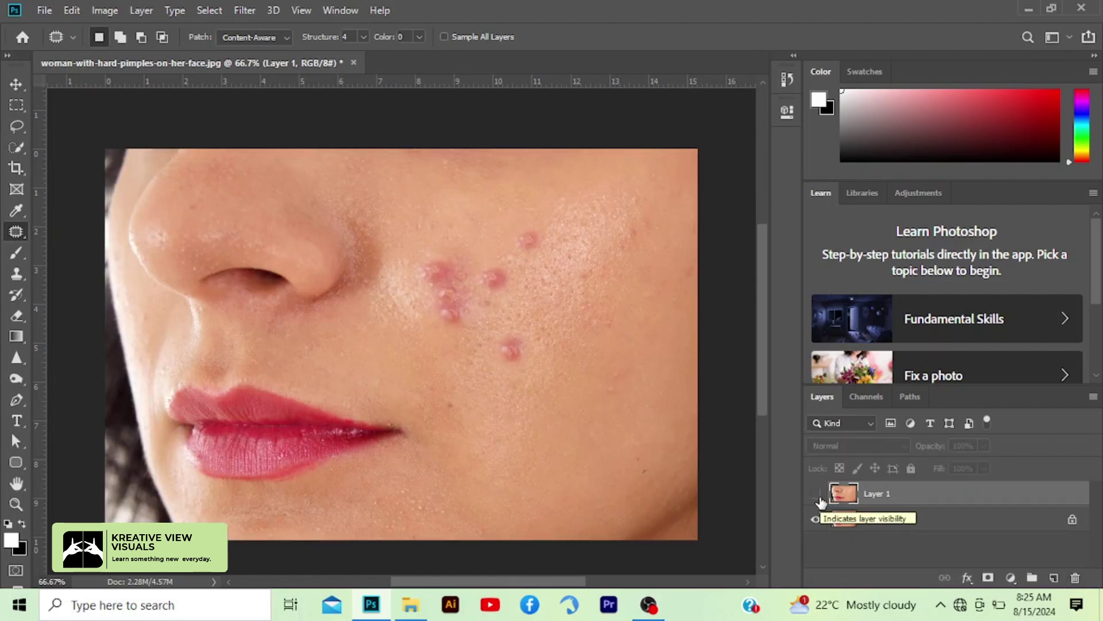